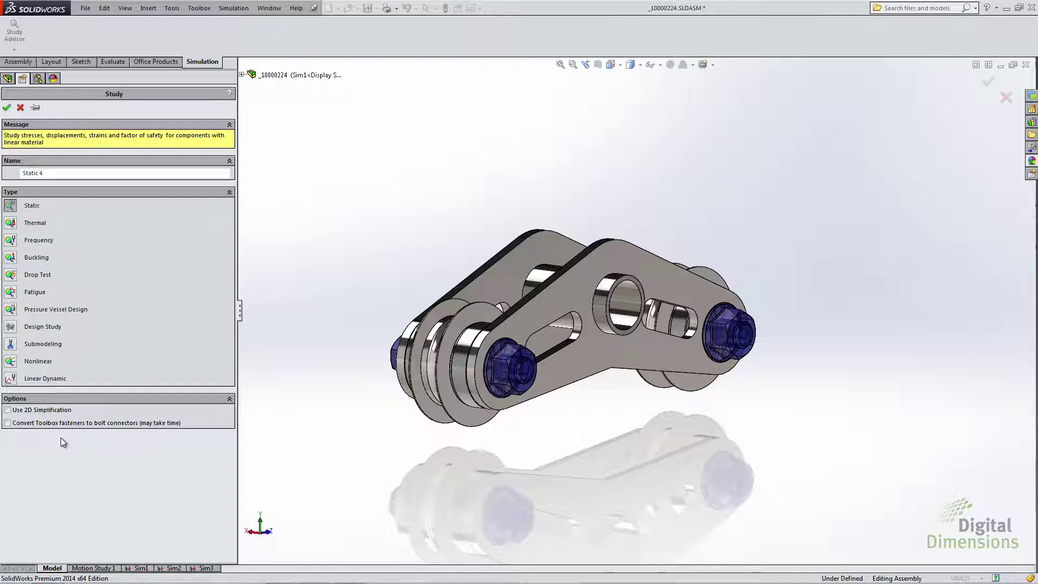
Create the Static 4 study with Toolbox fasteners converted to bolt connectors
{"action": "left_click", "coordinate": [9, 422]}
{"action": "left_click", "coordinate": [7, 108]}
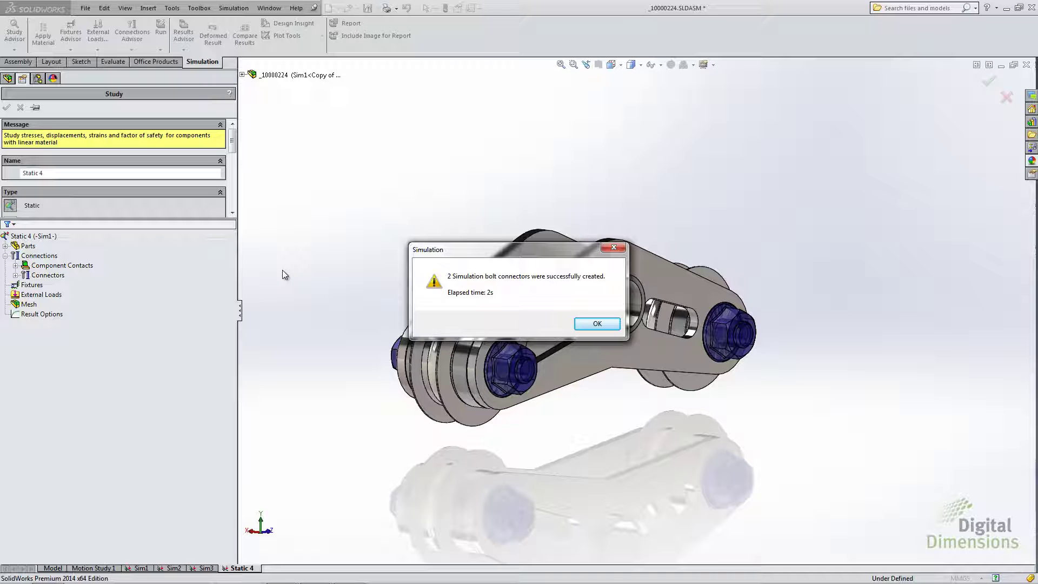
{"action": "left_click", "coordinate": [597, 324]}
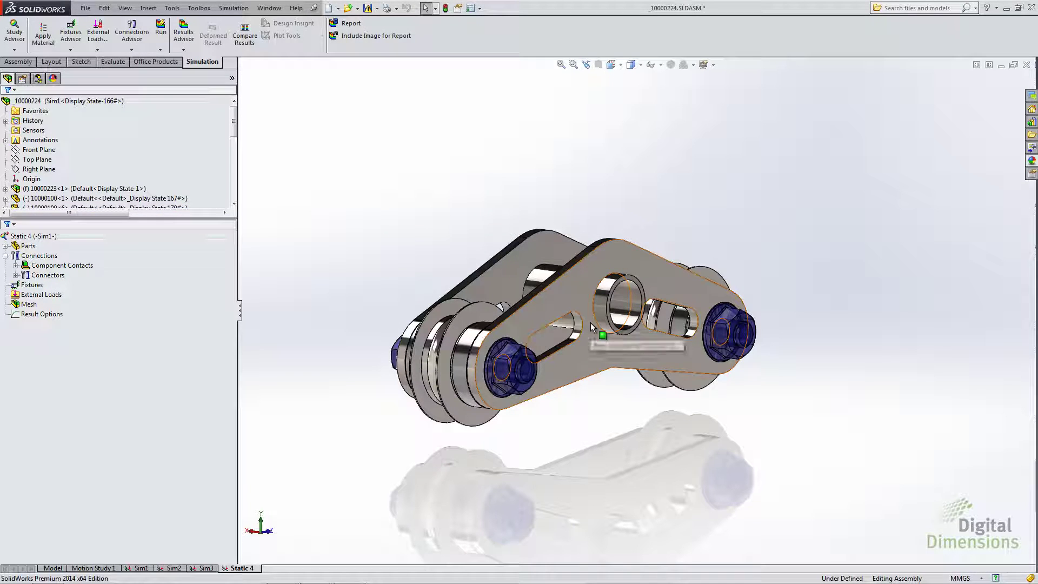
Expand the Static 4 study's connectors down to the individual hex flange screw bolt connectors
{"action": "left_click", "coordinate": [16, 275]}
{"action": "left_click", "coordinate": [27, 284]}
{"action": "left_click", "coordinate": [26, 285]}
{"action": "left_click", "coordinate": [62, 265]}
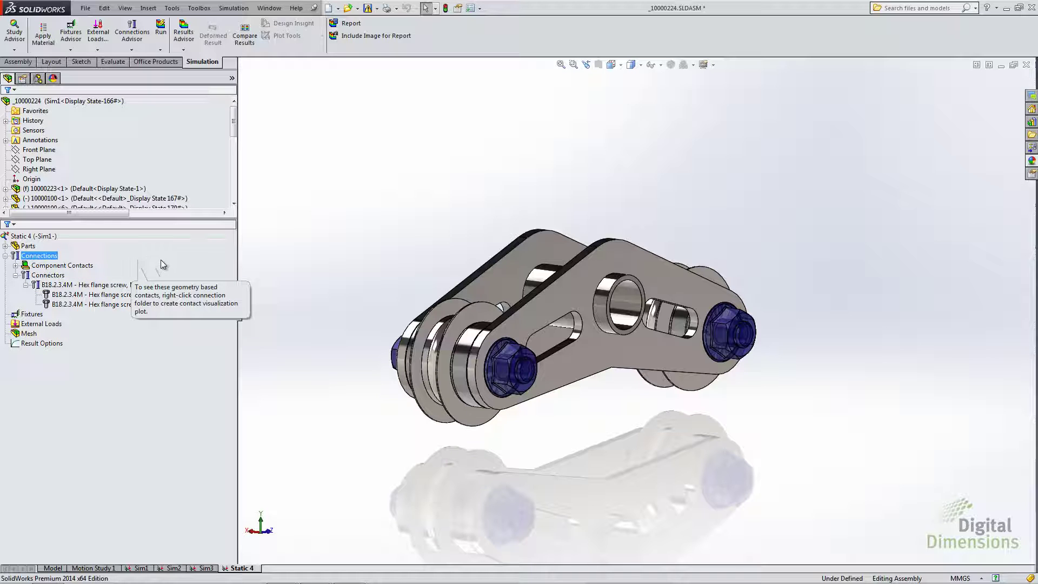
{"action": "left_click", "coordinate": [226, 267]}
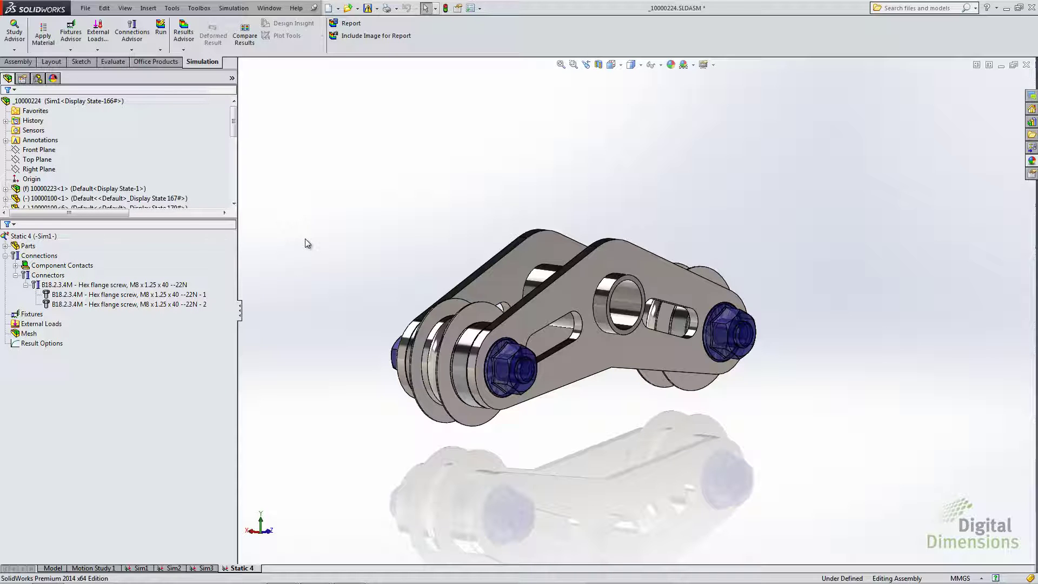
Review the diameter, material, strength and pre-load definition of the second M8 x 1.25 x 40 hex flange screw connector
{"action": "right_click", "coordinate": [95, 305]}
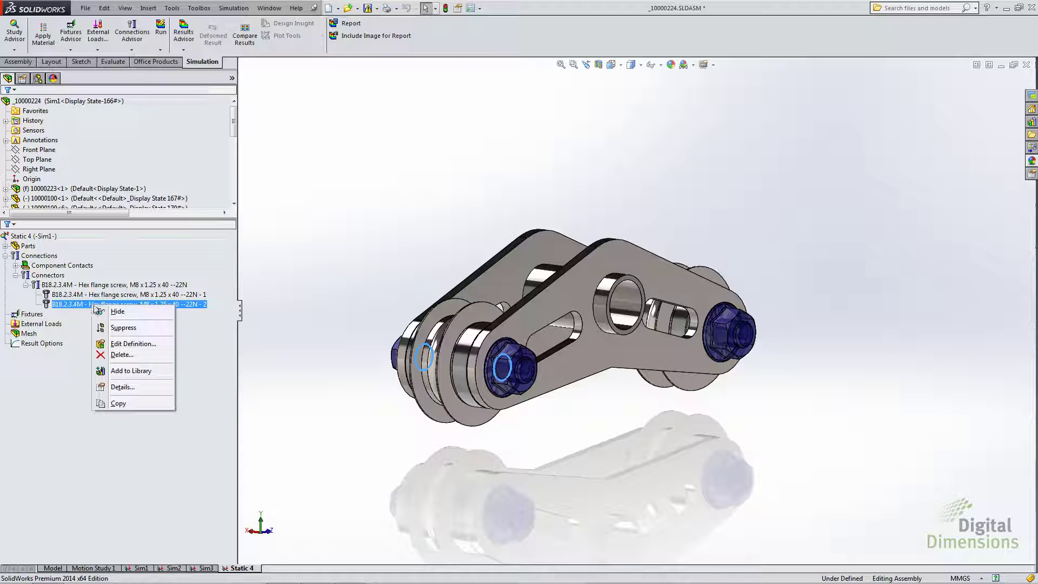
{"action": "left_click", "coordinate": [115, 344]}
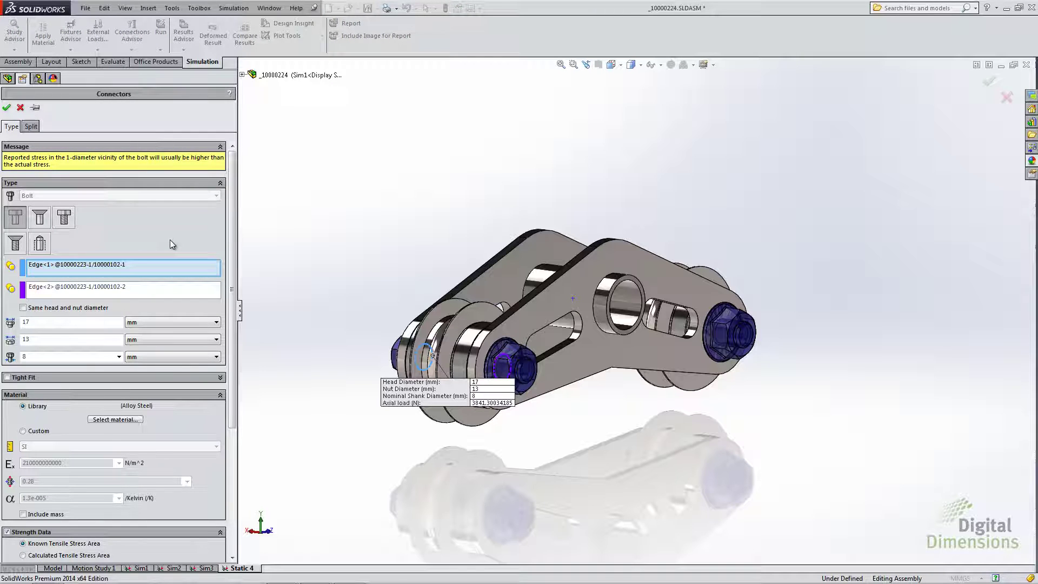
{"action": "scroll", "coordinate": [226, 331], "scroll_direction": "down", "scroll_amount": 3}
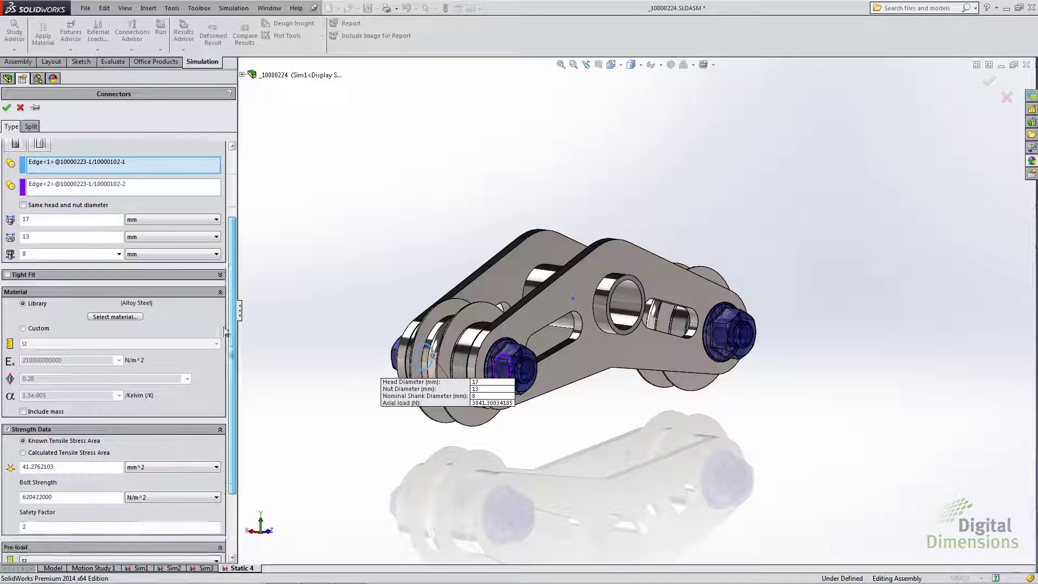
{"action": "scroll", "coordinate": [226, 331], "scroll_direction": "down", "scroll_amount": 3}
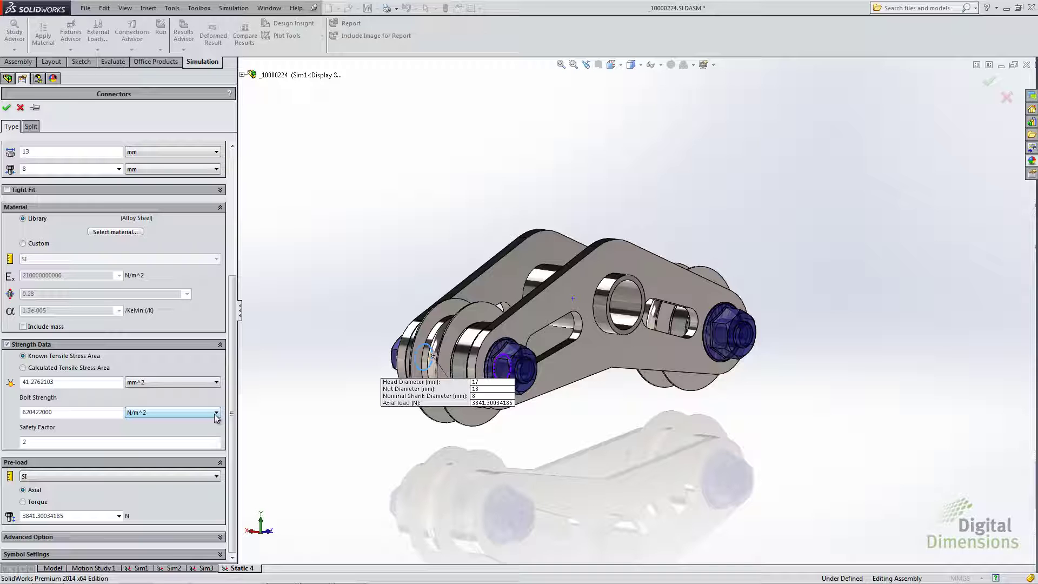
{"action": "left_click", "coordinate": [7, 108]}
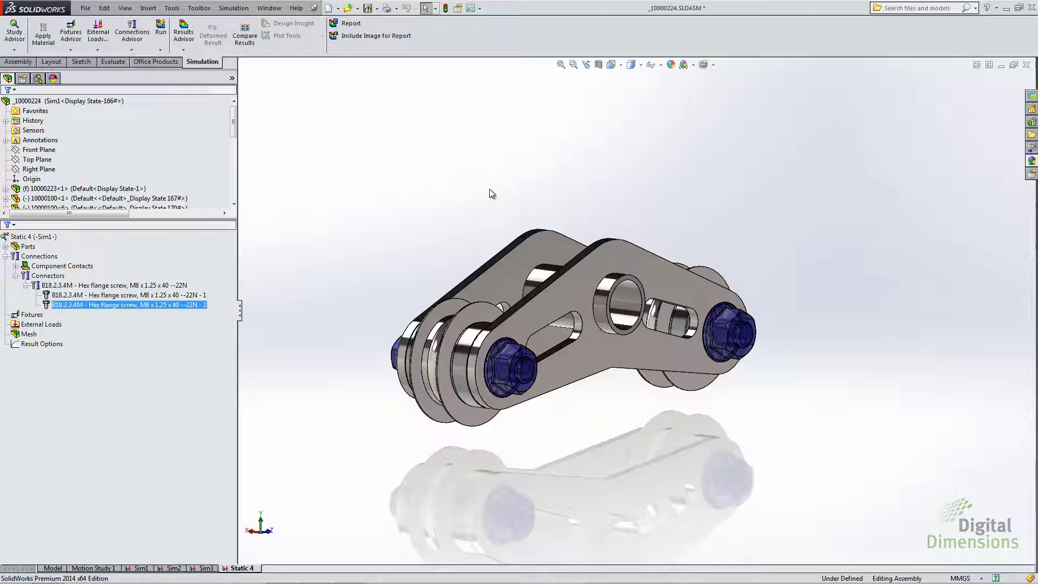
List the connector forces from the results of the Sim1 study
{"action": "middle_click_drag", "start_coordinate": [392, 274], "coordinate": [441, 318]}
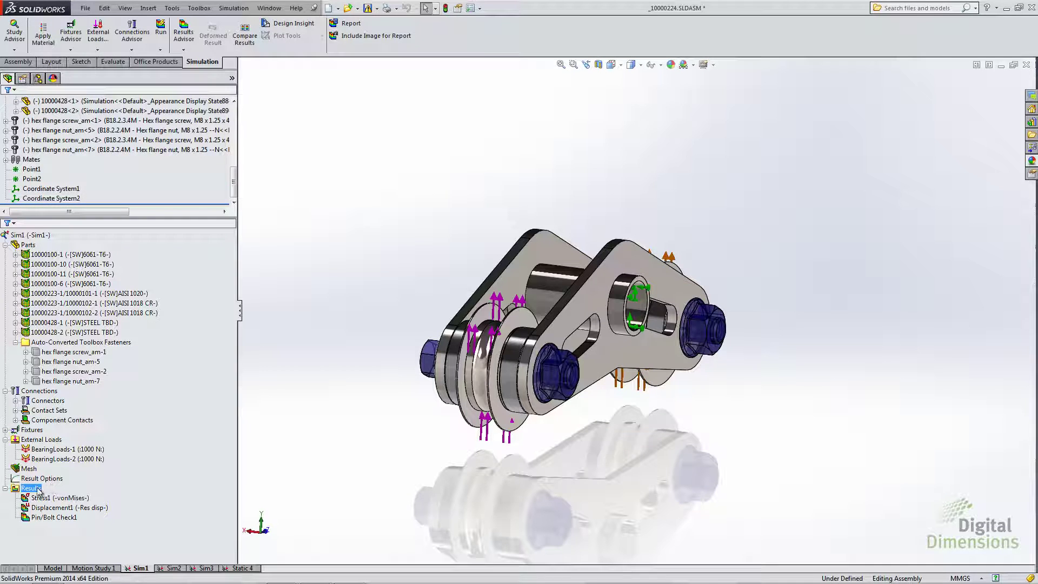
{"action": "right_click", "coordinate": [34, 489]}
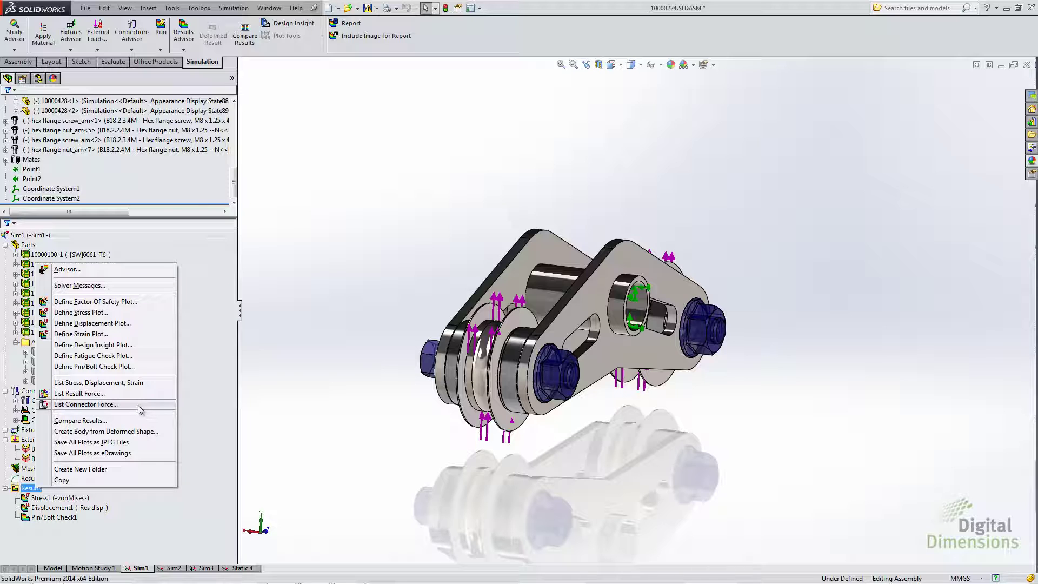
{"action": "left_click", "coordinate": [92, 406]}
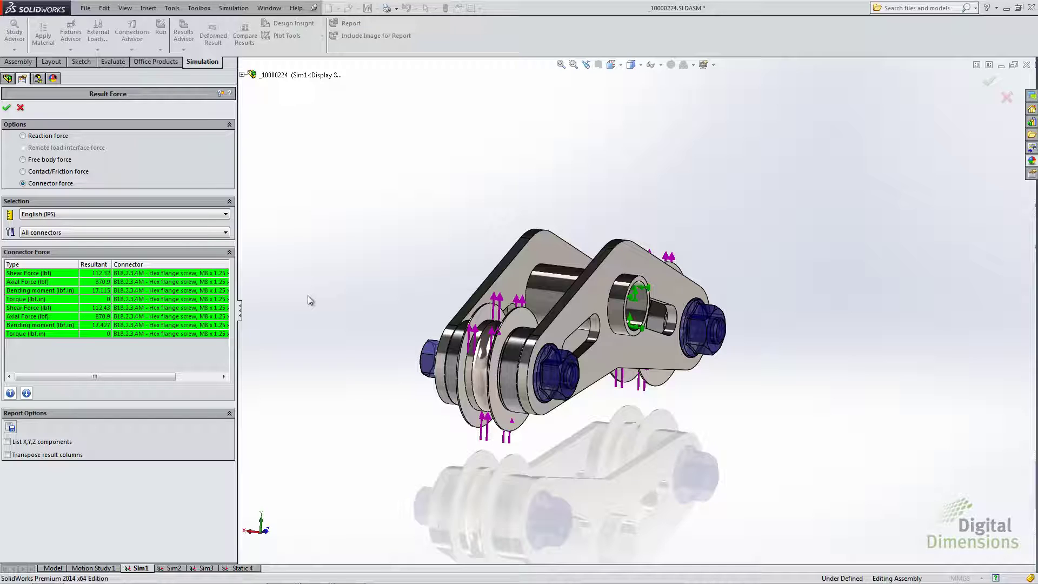
Filter the connector force list by all bolts and by the first hex flange screw, and return it to all connectors
{"action": "left_click", "coordinate": [70, 232]}
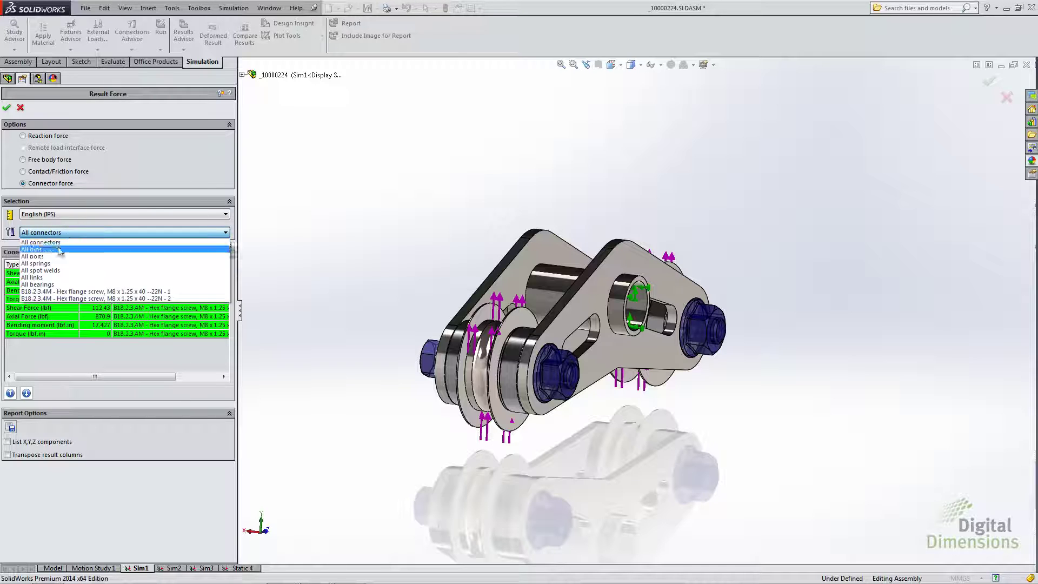
{"action": "left_click", "coordinate": [47, 256]}
{"action": "left_click", "coordinate": [49, 233]}
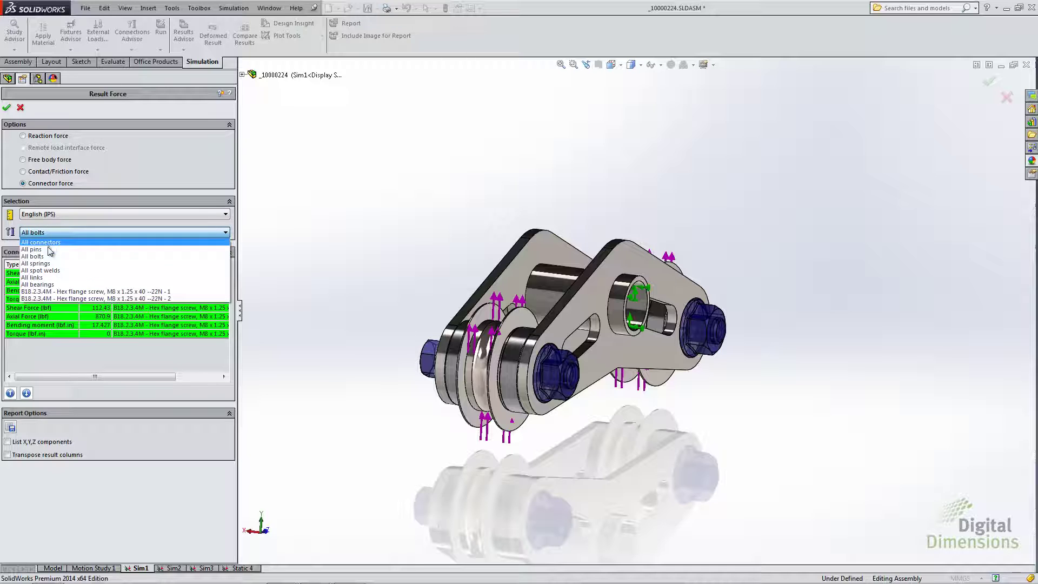
{"action": "left_click", "coordinate": [43, 292]}
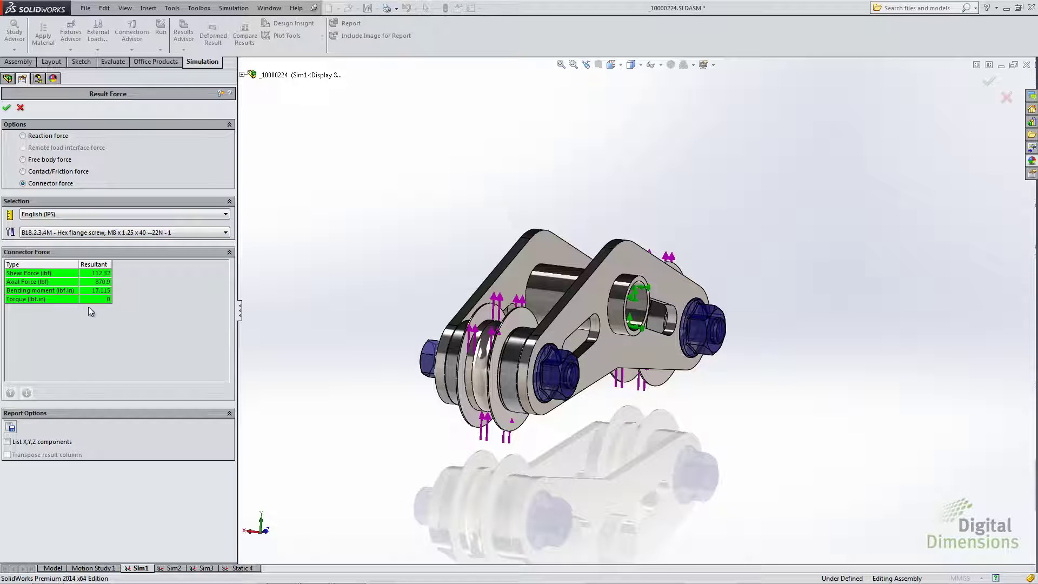
{"action": "left_click", "coordinate": [108, 232]}
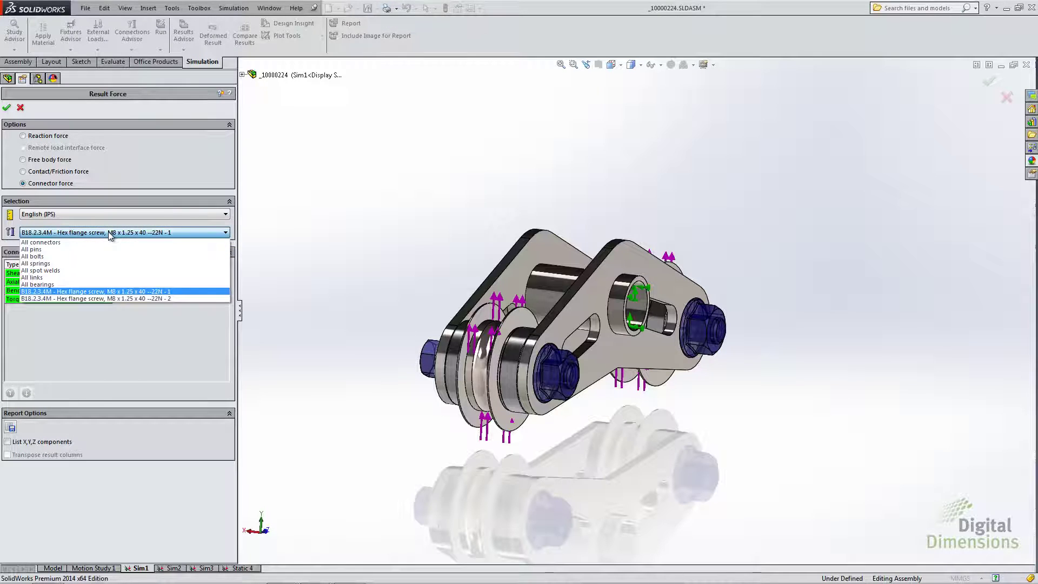
{"action": "left_click", "coordinate": [75, 243]}
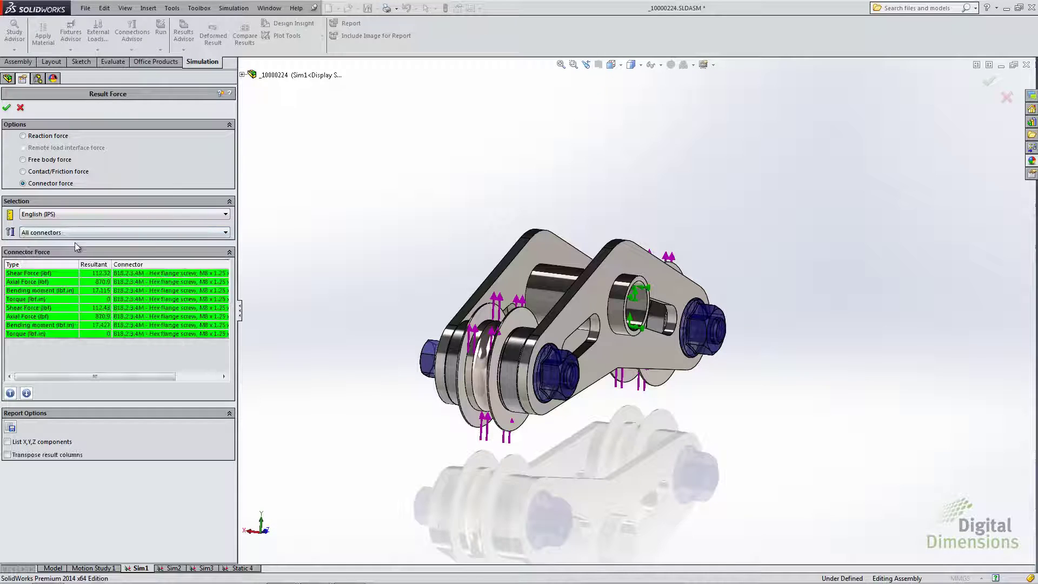
Show the force callouts on both bolts in the model from their axial force entries
{"action": "left_click", "coordinate": [47, 316]}
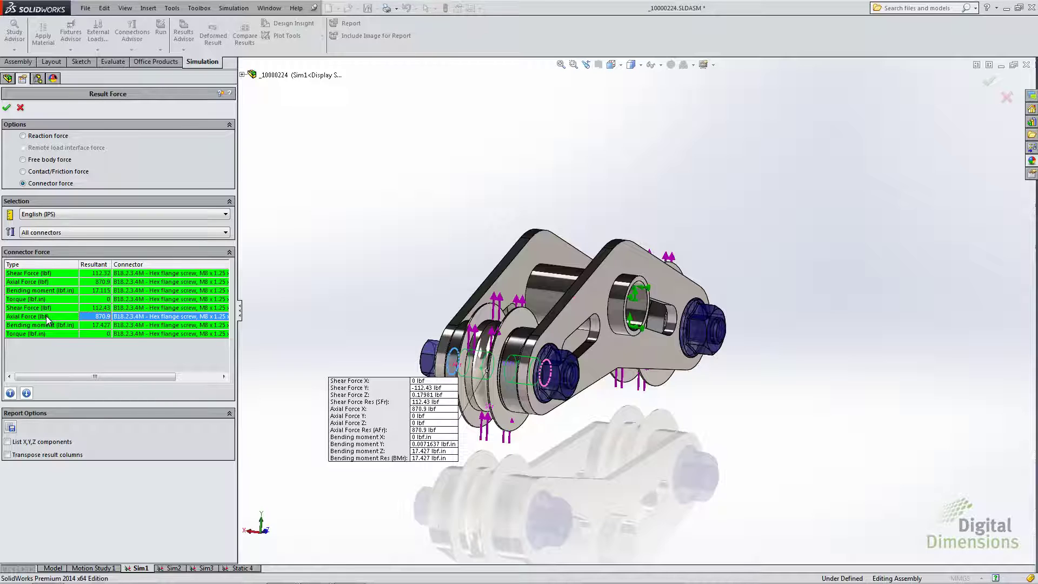
{"action": "left_click", "coordinate": [41, 282], "text": "ctrl"}
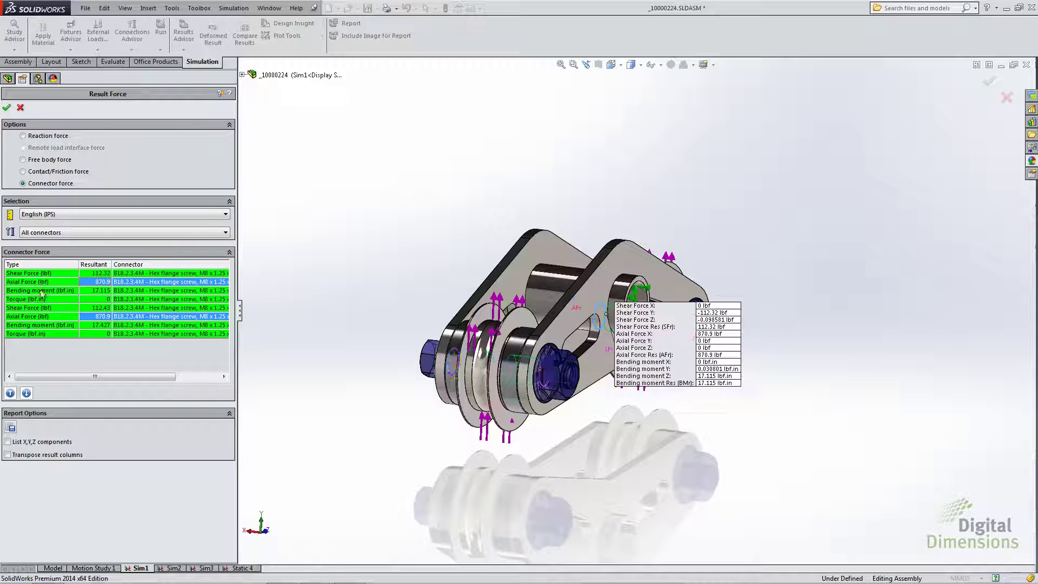
{"action": "left_click", "coordinate": [41, 295], "text": "ctrl"}
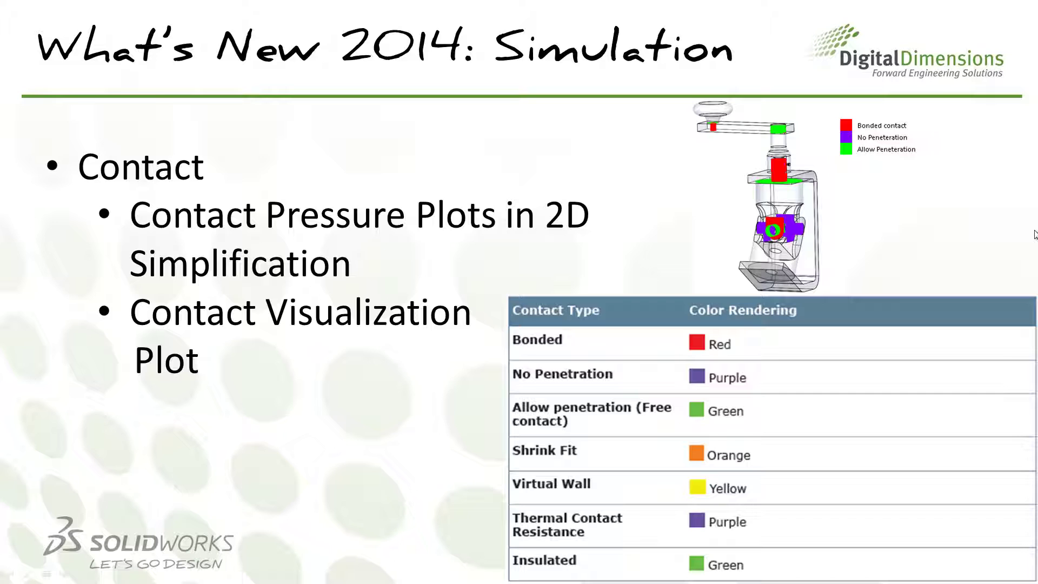
Switch to SolidWorks and define a CP: Contact Pressure stress plot in psi for the gear assembly's 2-D study
{"action": "key", "text": "alt+Tab"}
{"action": "right_click", "coordinate": [33, 386]}
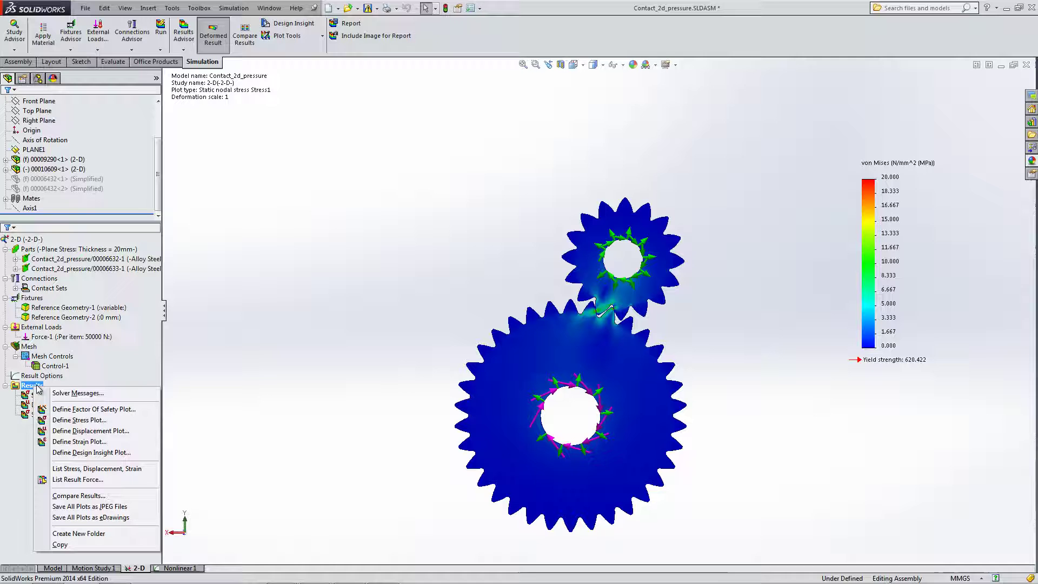
{"action": "left_click", "coordinate": [76, 423]}
{"action": "left_click", "coordinate": [76, 163]}
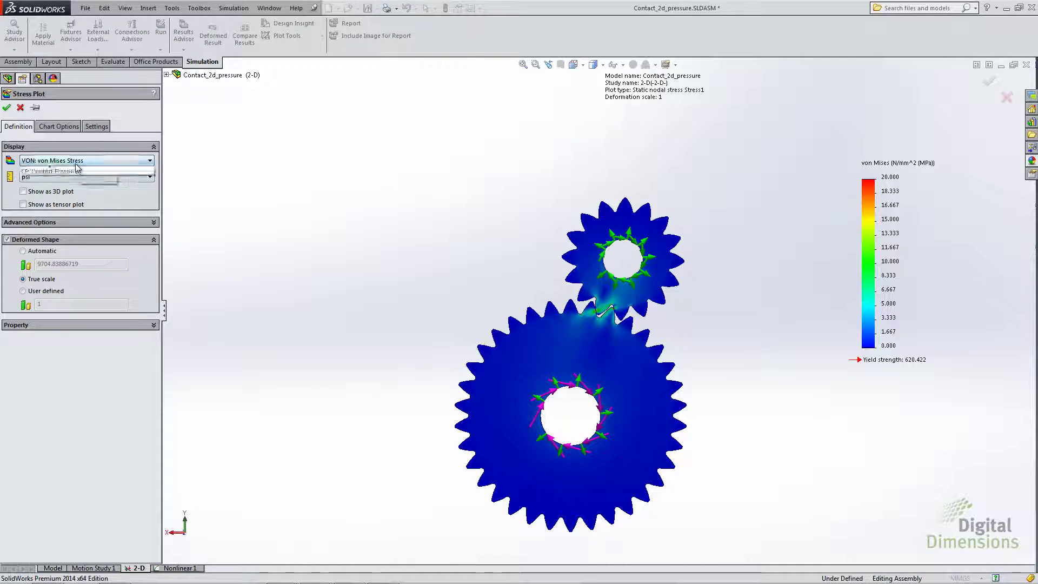
{"action": "left_click", "coordinate": [40, 259]}
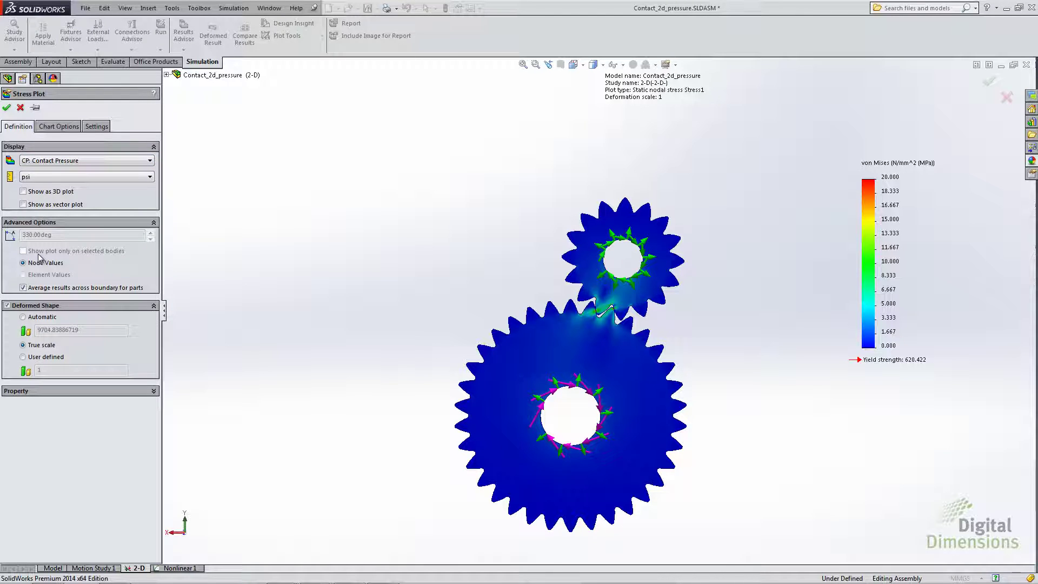
{"action": "left_click", "coordinate": [6, 108]}
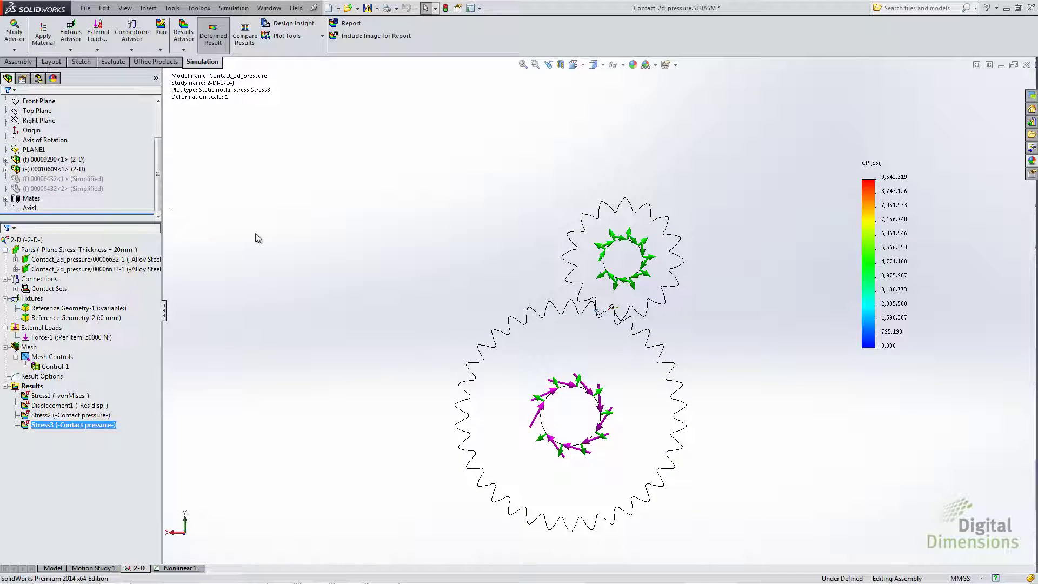
Edit the new contact pressure plot to show as a 3D plot instead of a vector plot and examine the meshing teeth
{"action": "scroll", "coordinate": [590, 315], "scroll_direction": "down", "scroll_amount": 6}
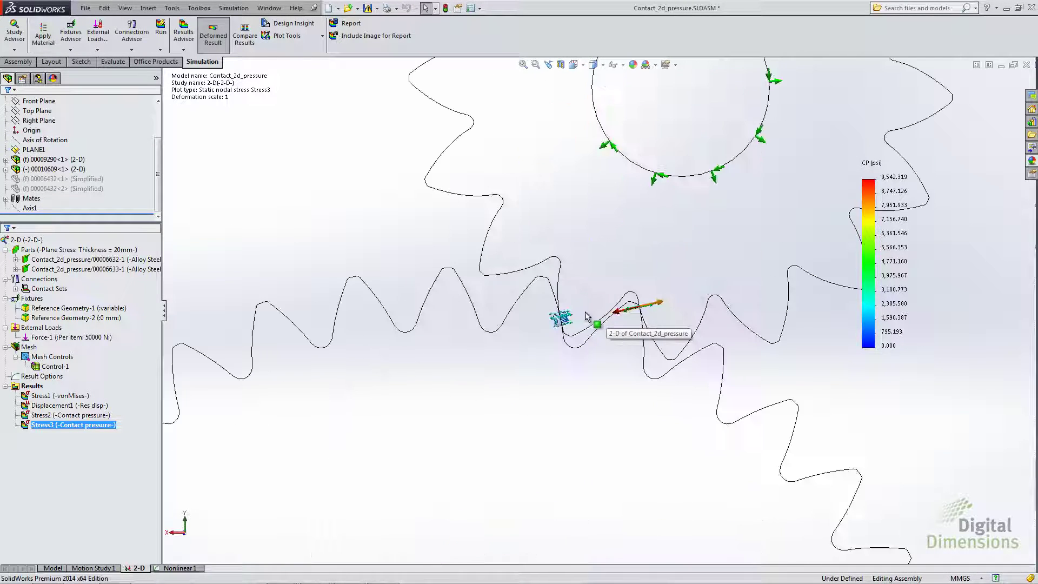
{"action": "scroll", "coordinate": [587, 316], "scroll_direction": "down", "scroll_amount": 5}
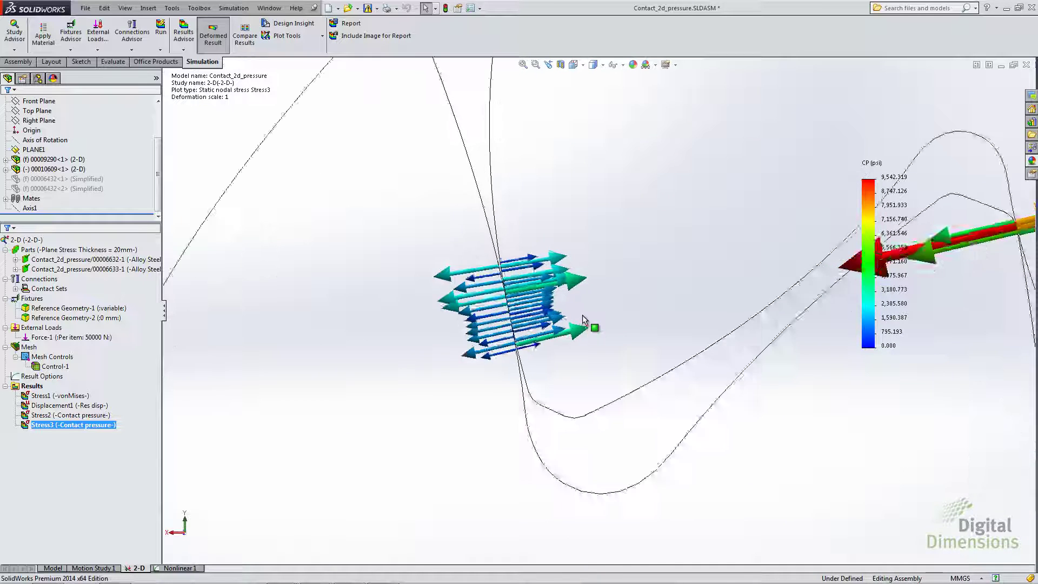
{"action": "scroll", "coordinate": [585, 319], "scroll_direction": "down", "scroll_amount": 2}
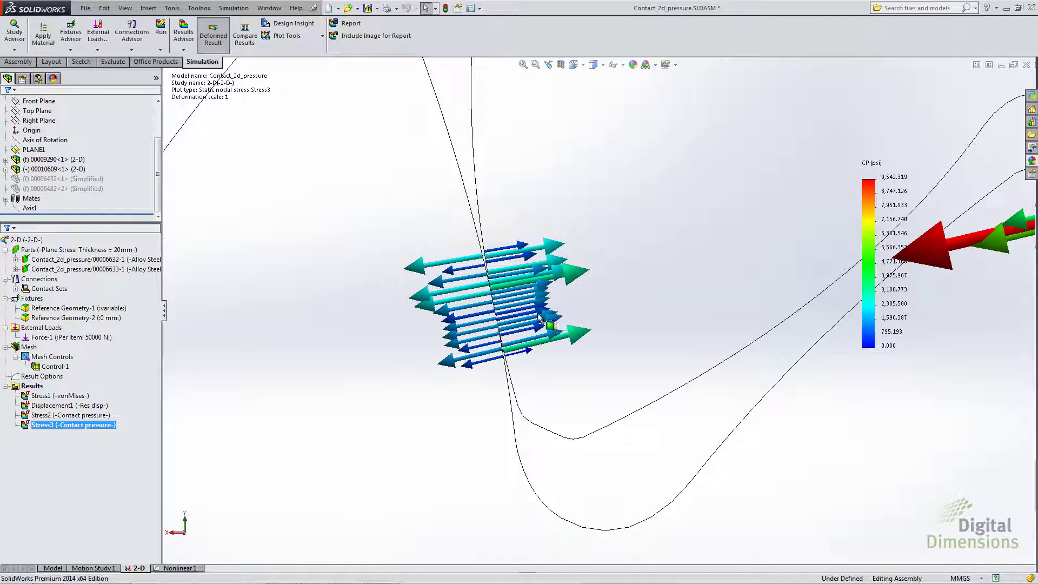
{"action": "scroll", "coordinate": [528, 303], "scroll_direction": "up", "scroll_amount": 6}
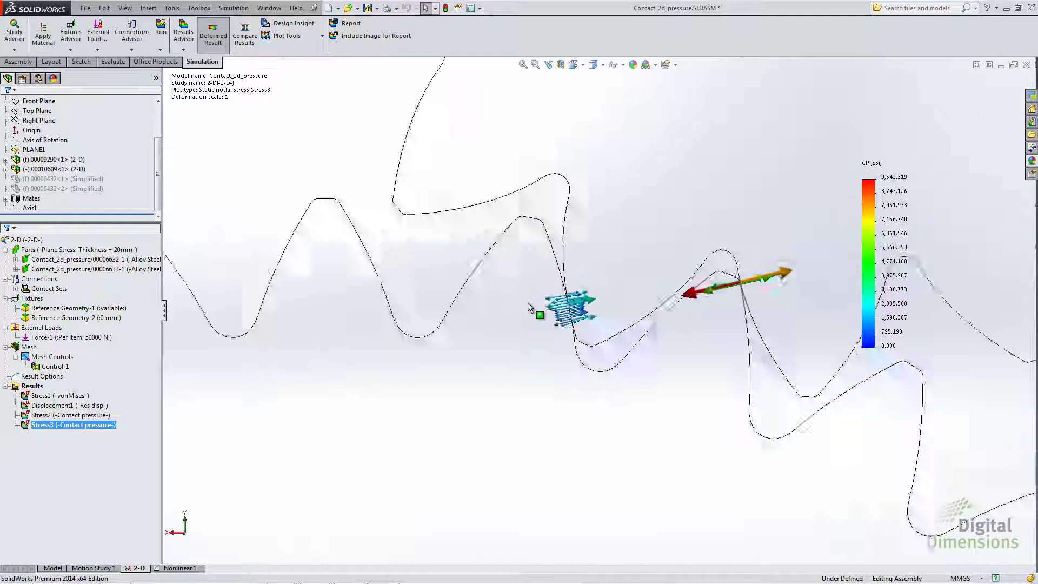
{"action": "right_click", "coordinate": [75, 425]}
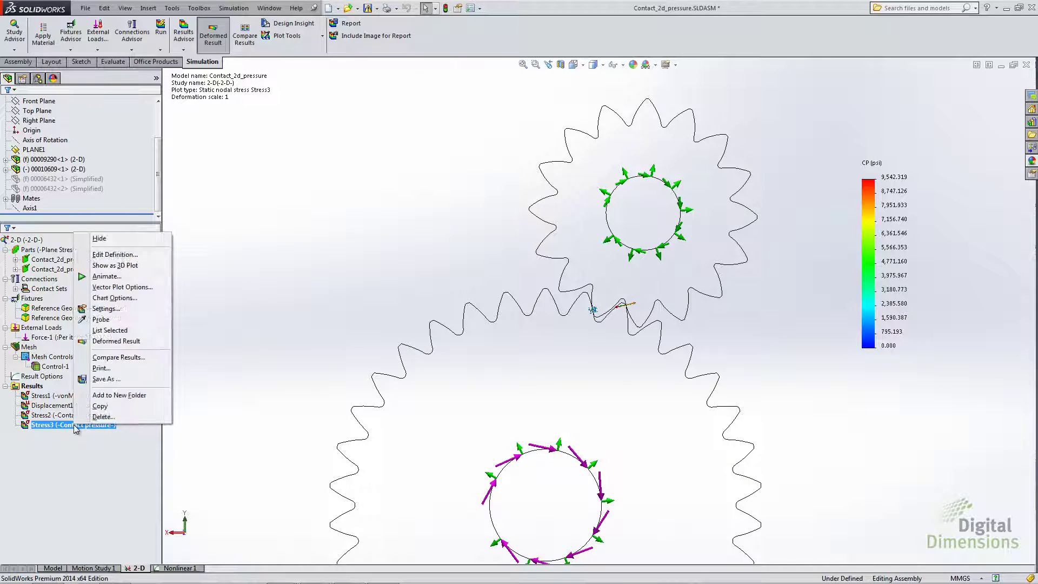
{"action": "left_click", "coordinate": [118, 261]}
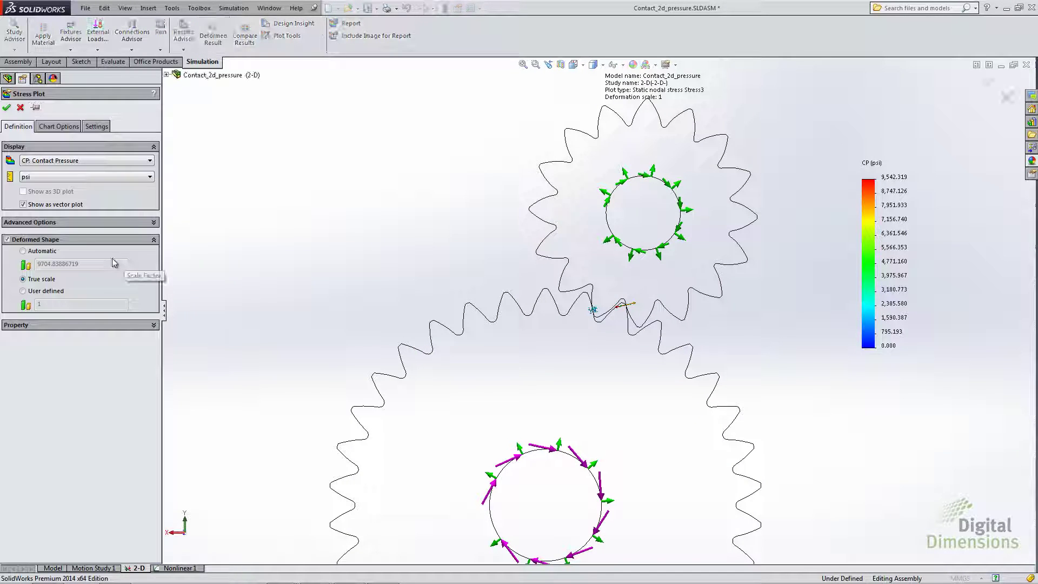
{"action": "left_click", "coordinate": [81, 223]}
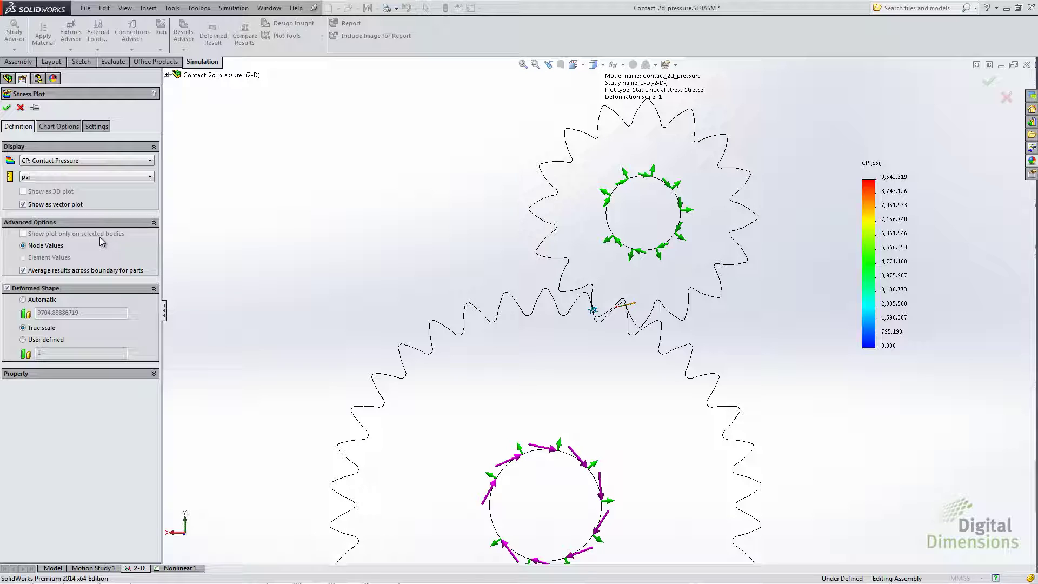
{"action": "left_click", "coordinate": [24, 205]}
{"action": "left_click", "coordinate": [23, 192]}
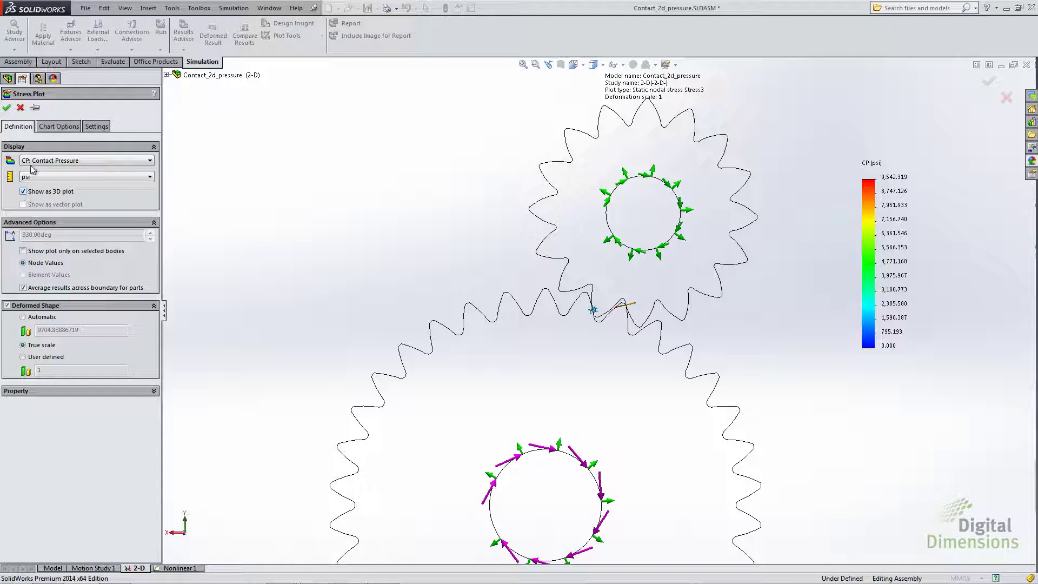
{"action": "left_click", "coordinate": [7, 107]}
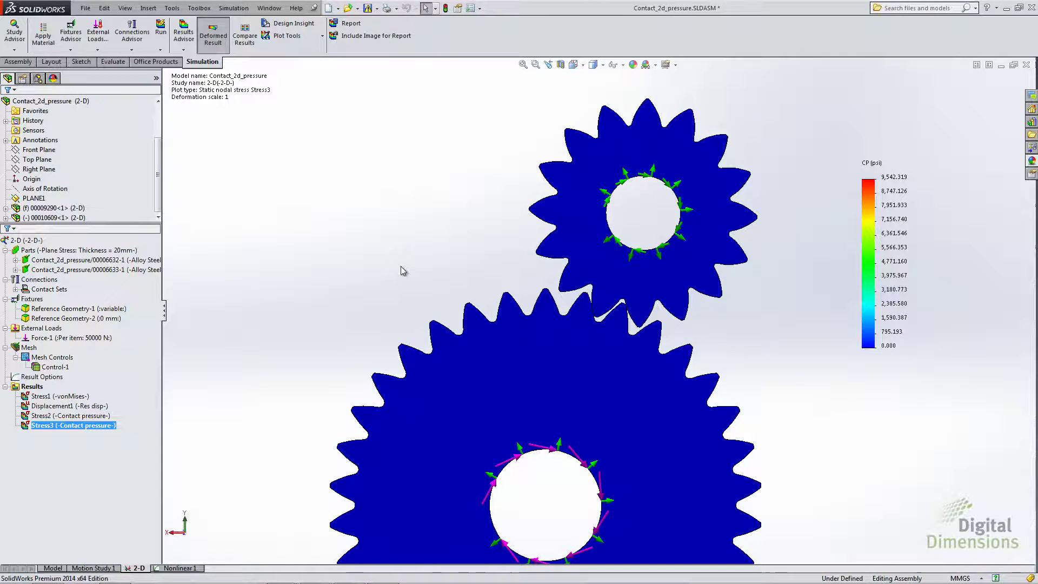
{"action": "scroll", "coordinate": [600, 306], "scroll_direction": "down", "scroll_amount": 8}
{"action": "scroll", "coordinate": [600, 299], "scroll_direction": "down", "scroll_amount": 10}
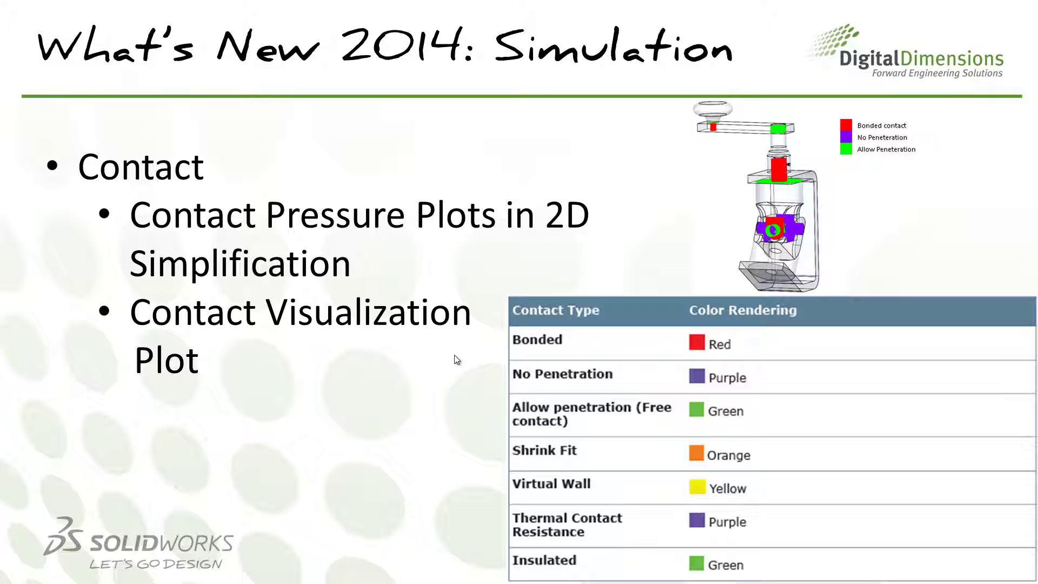
Switch to SolidWorks and calculate a contact visualization plot for the whole Changes_& assembly from the study's connections
{"action": "key", "text": "alt+Tab"}
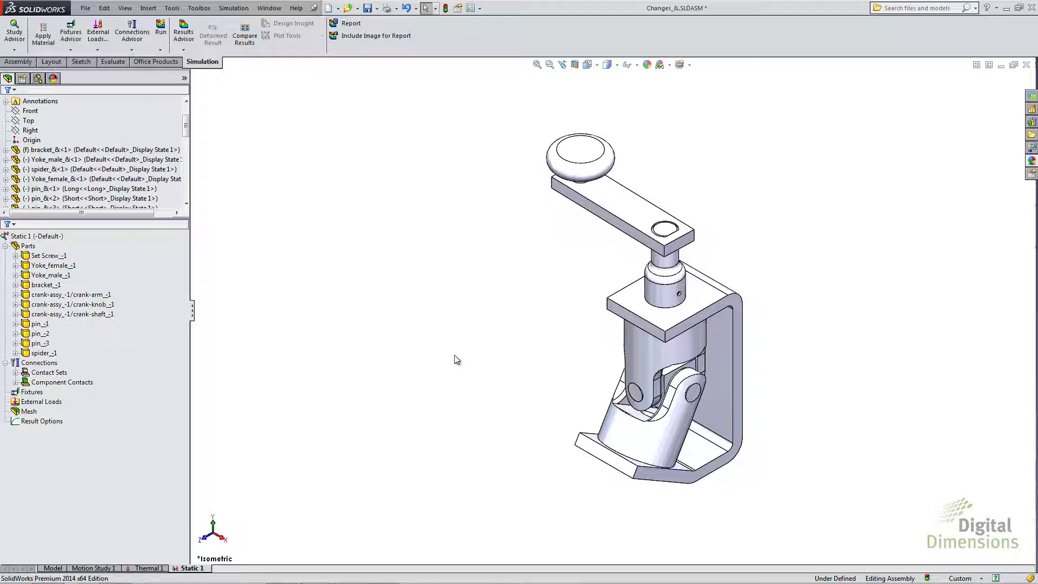
{"action": "left_click", "coordinate": [42, 362]}
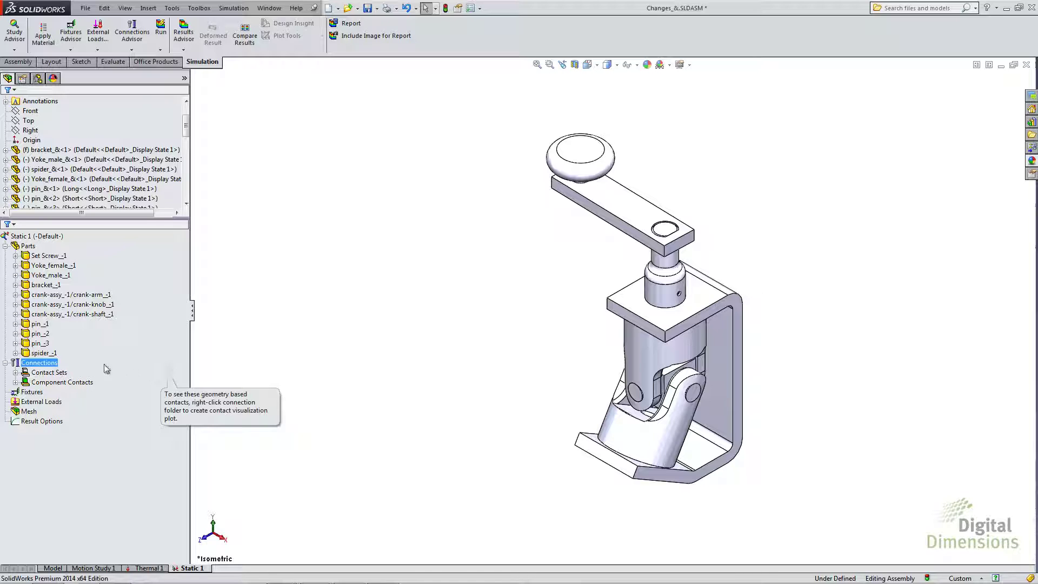
{"action": "right_click", "coordinate": [49, 364]}
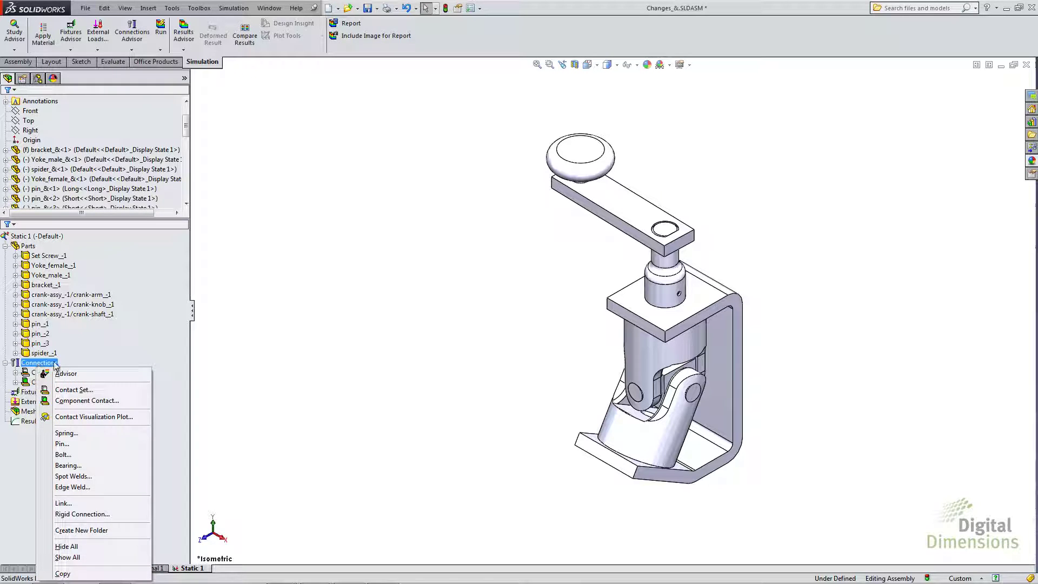
{"action": "left_click", "coordinate": [80, 417]}
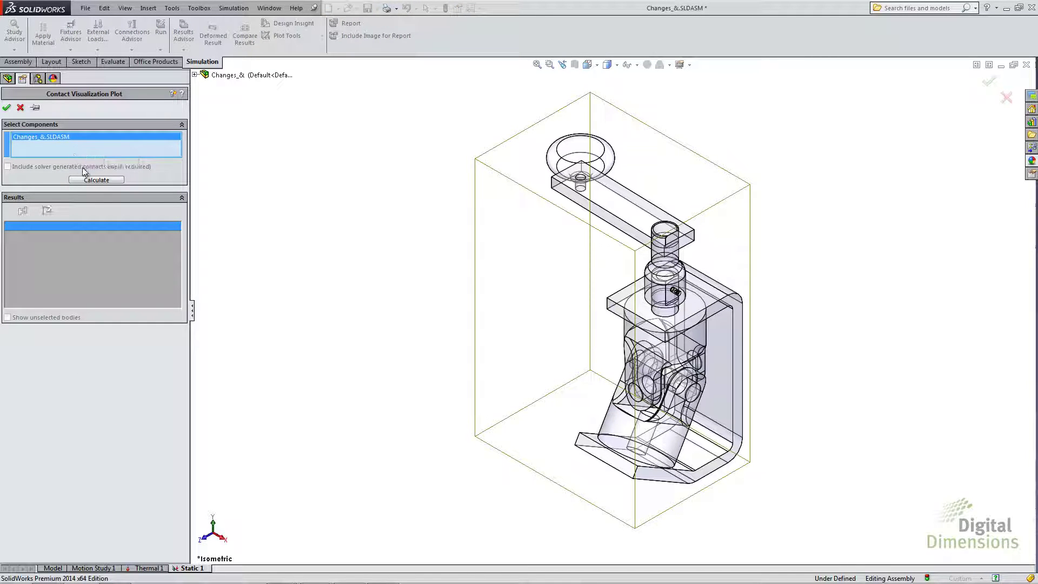
{"action": "left_click", "coordinate": [94, 181]}
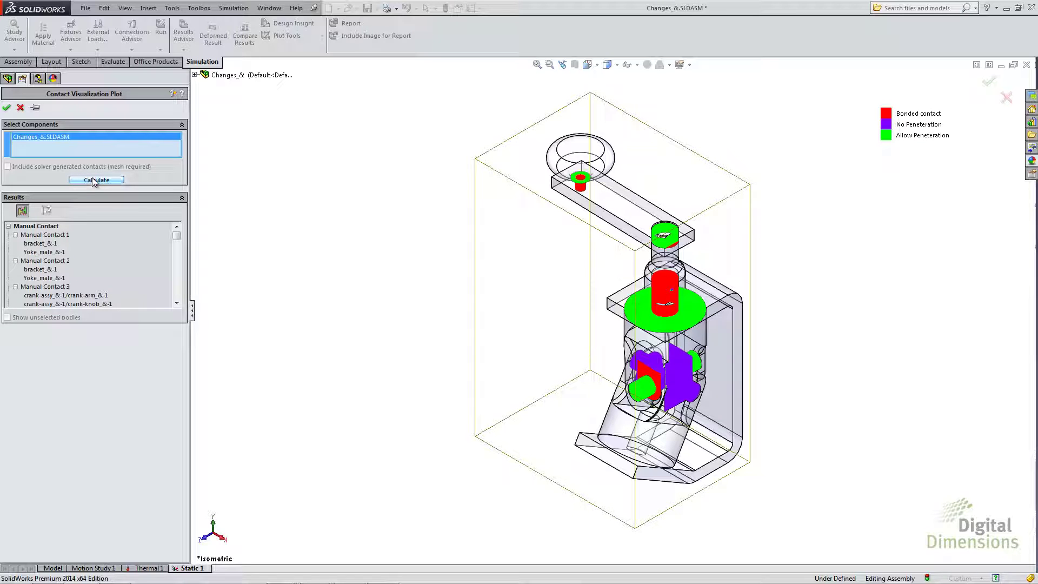
{"action": "middle_click_drag", "start_coordinate": [537, 329], "coordinate": [319, 292], "text": "ctrl"}
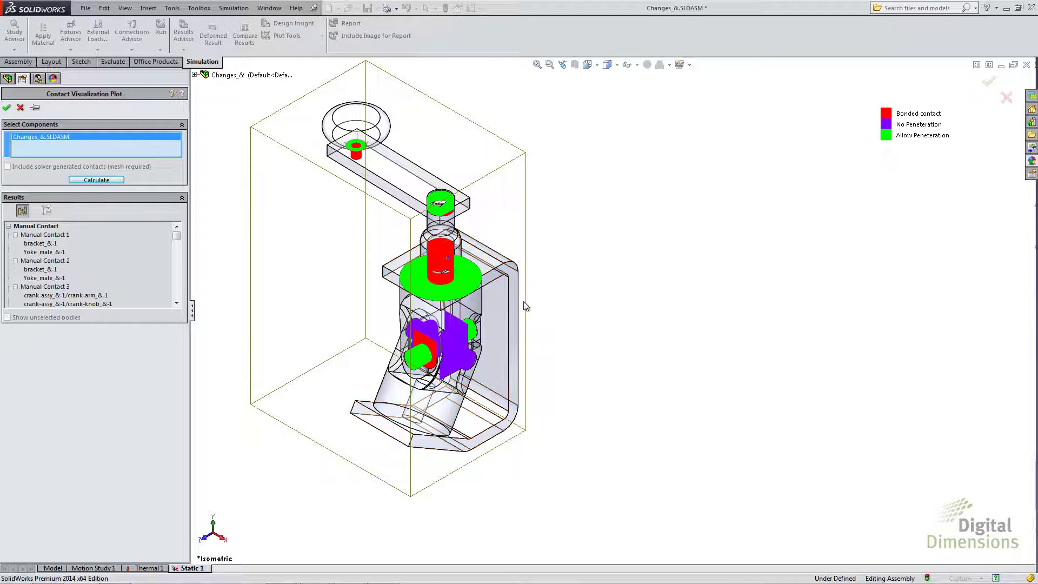
Highlight individual manual contacts in the model from the contact results, including Manual Contact 1, 2, 3, 7 and 6
{"action": "left_click", "coordinate": [24, 211]}
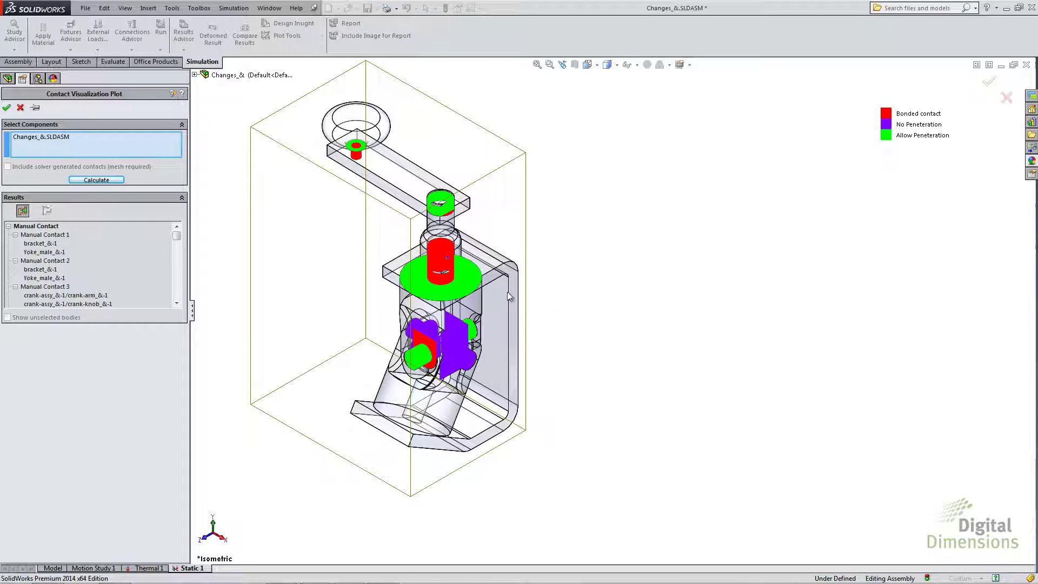
{"action": "left_click", "coordinate": [38, 243]}
{"action": "left_click", "coordinate": [34, 235]}
{"action": "left_click", "coordinate": [39, 260]}
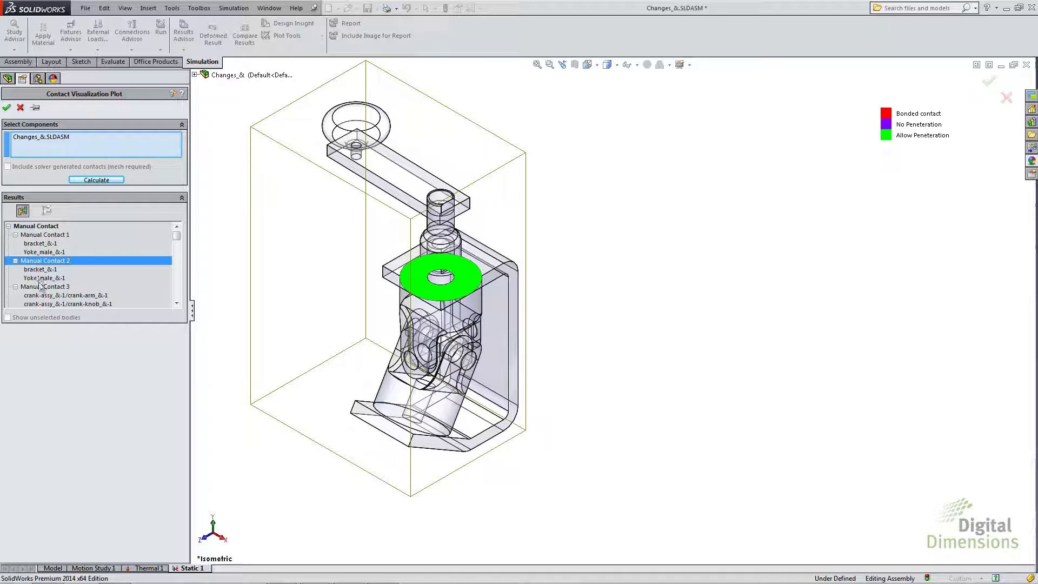
{"action": "left_click", "coordinate": [38, 287]}
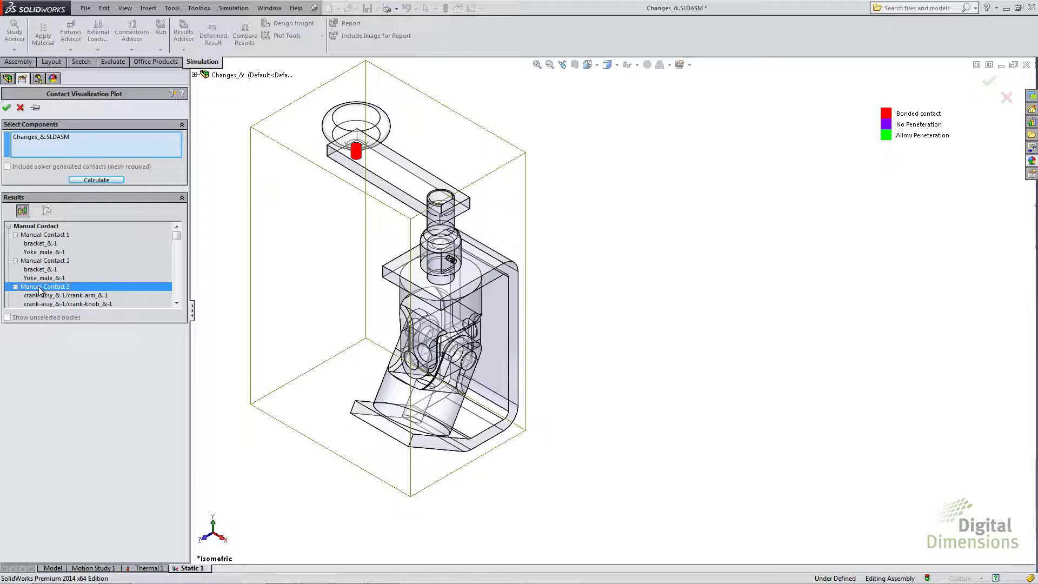
{"action": "left_click", "coordinate": [176, 303]}
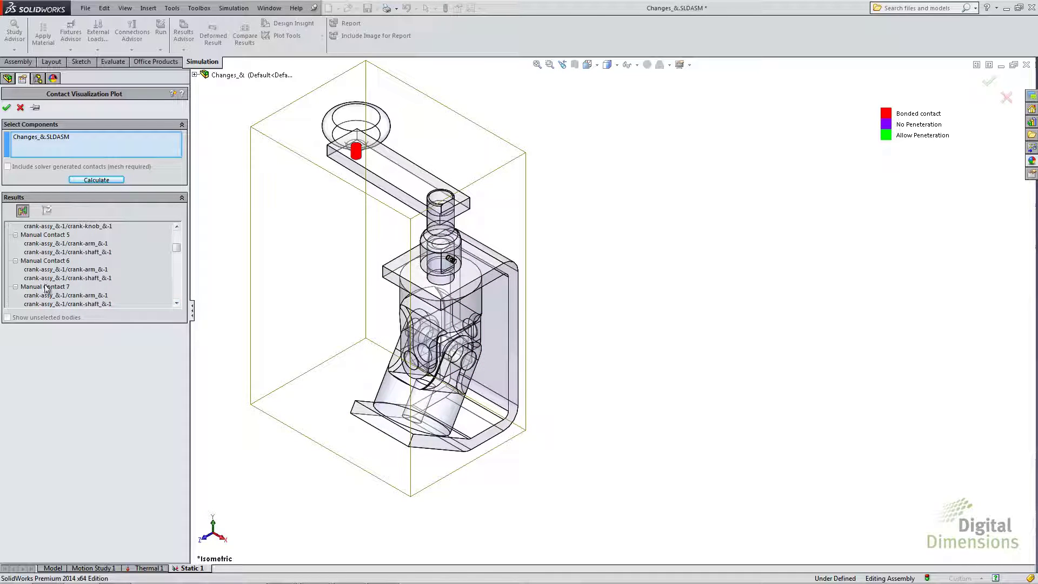
{"action": "left_click", "coordinate": [47, 287]}
{"action": "left_click", "coordinate": [43, 263]}
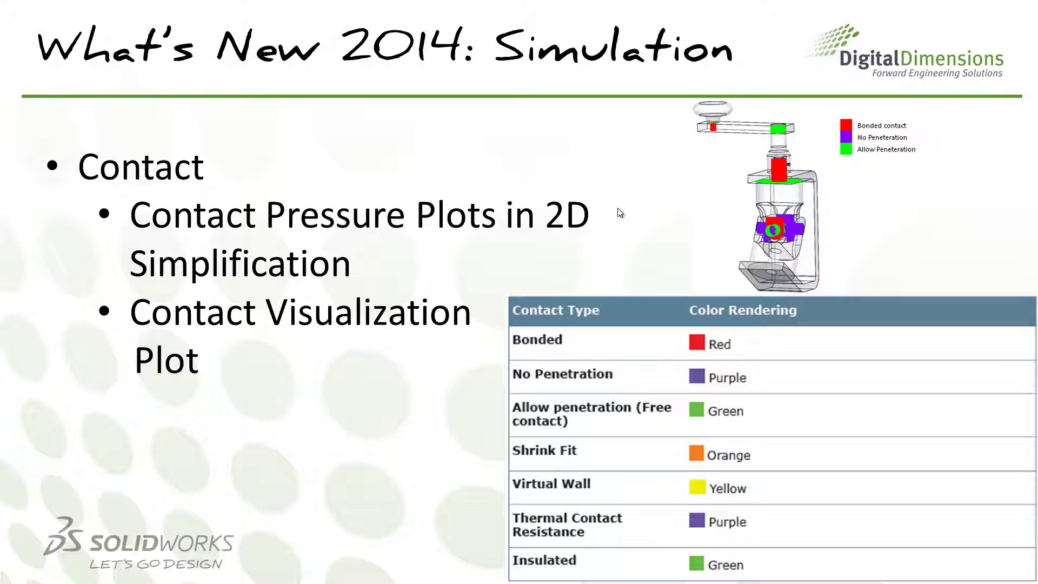
Advance the slide, return to SolidWorks and open the material library for all parts of the Static 1 study
{"action": "left_click", "coordinate": [621, 213]}
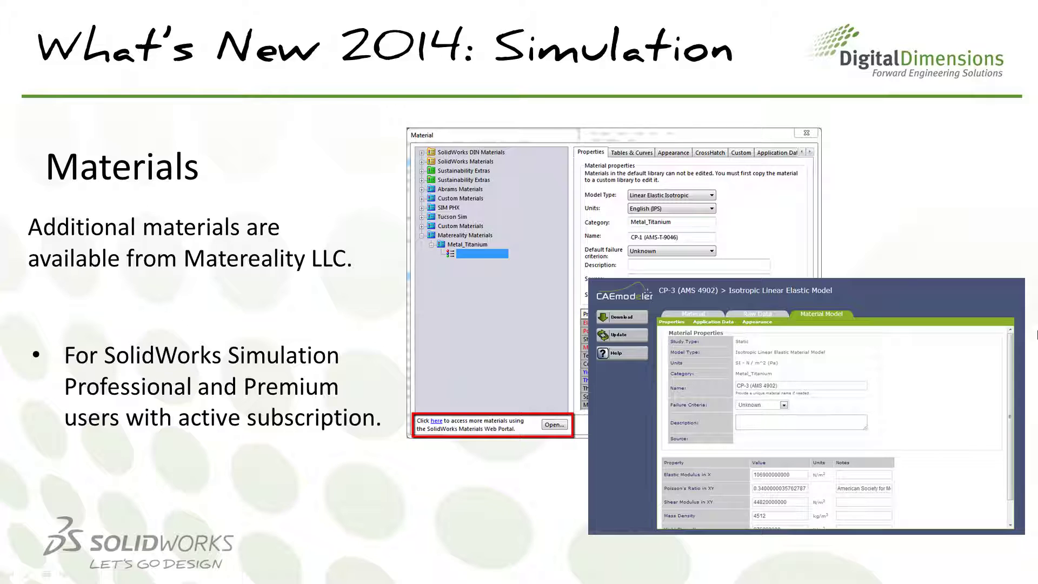
{"action": "key", "text": "alt+Tab"}
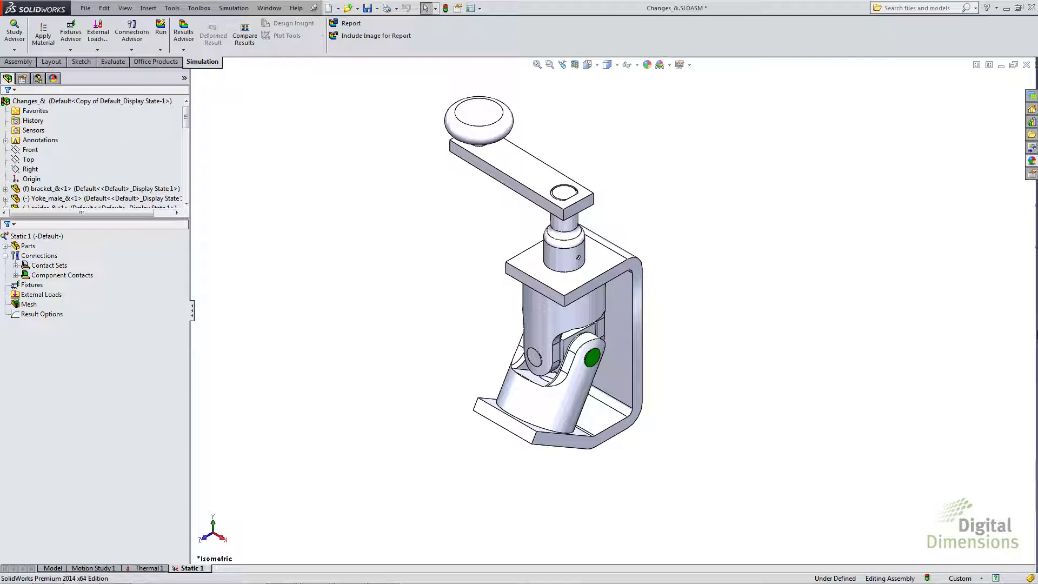
{"action": "left_click", "coordinate": [39, 255]}
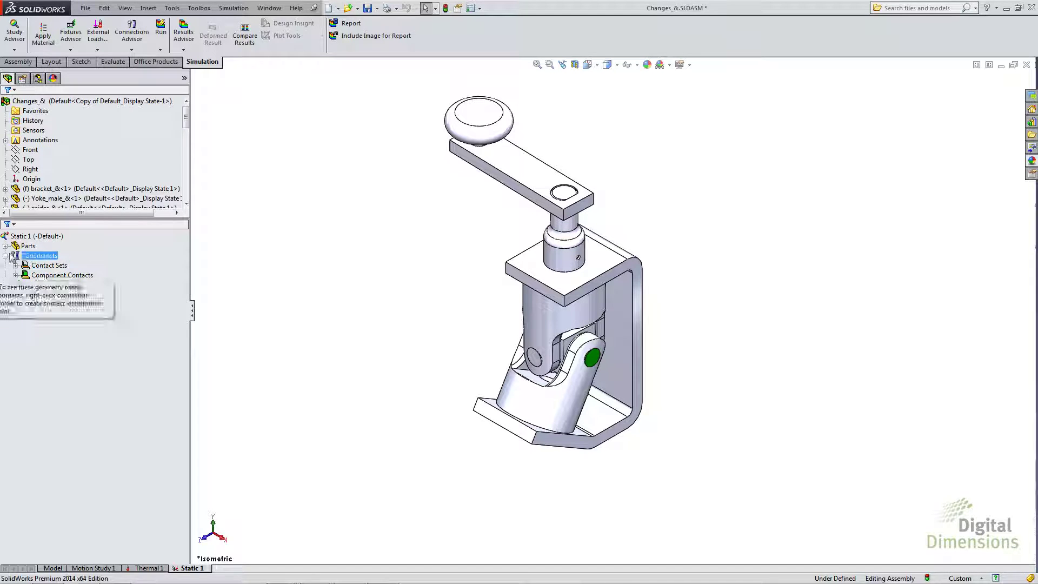
{"action": "right_click", "coordinate": [16, 247]}
{"action": "left_click", "coordinate": [36, 252]}
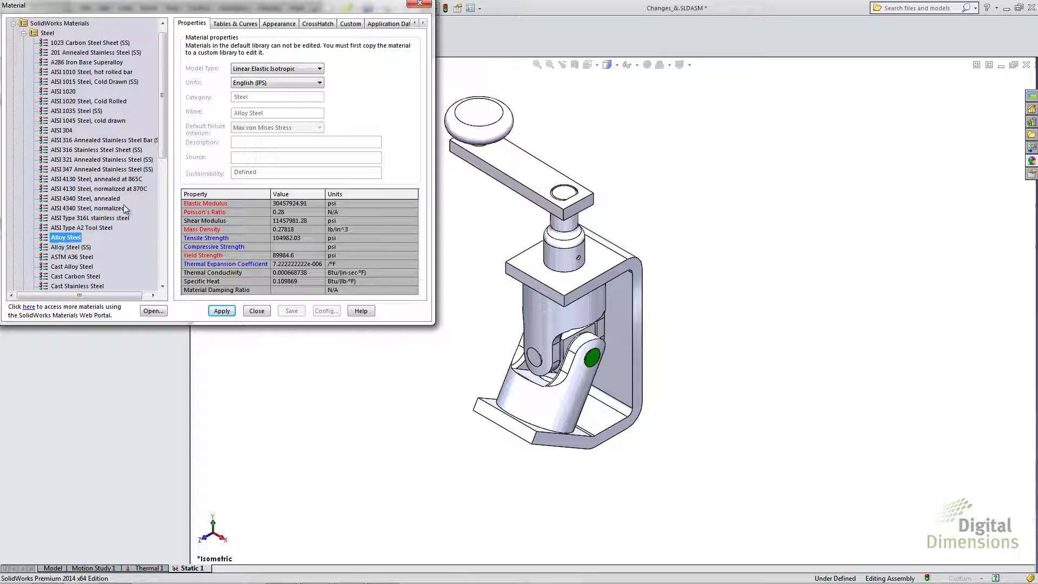
Open the SolidWorks Materials Web Portal from the material library and accept its terms
{"action": "left_click_drag", "start_coordinate": [163, 147], "coordinate": [154, 279]}
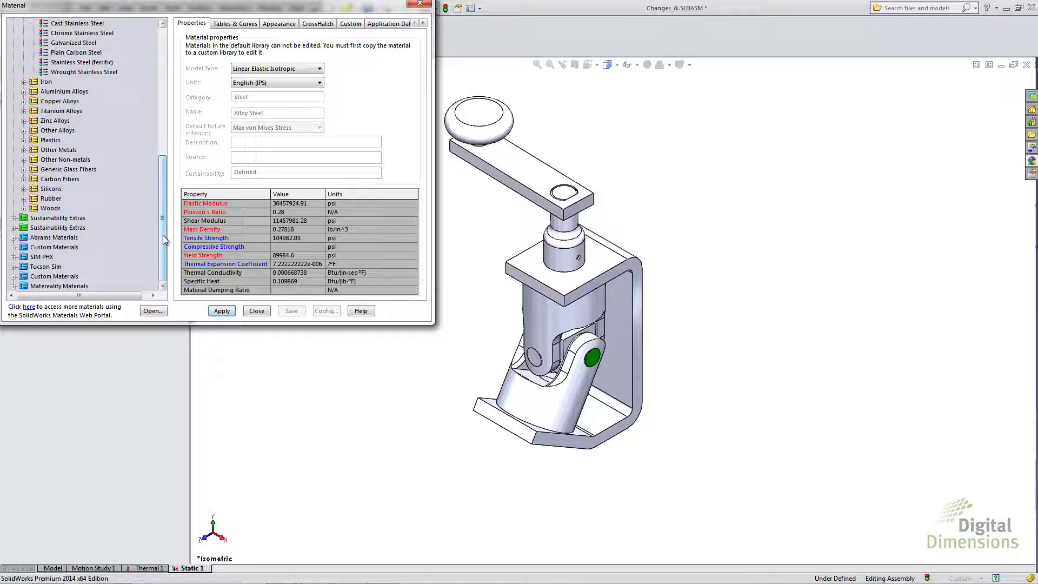
{"action": "left_click", "coordinate": [28, 307]}
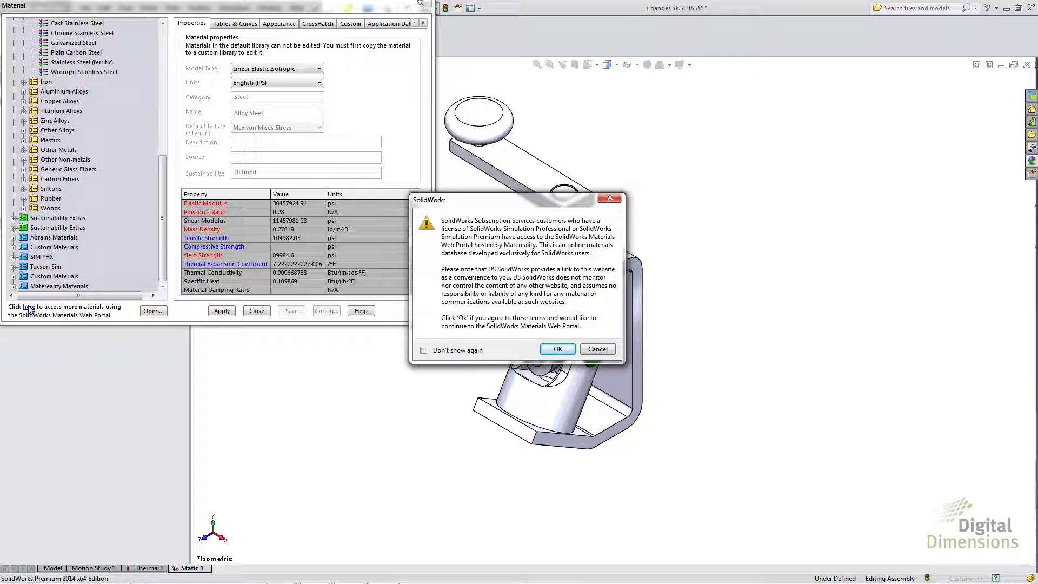
{"action": "left_click", "coordinate": [558, 350]}
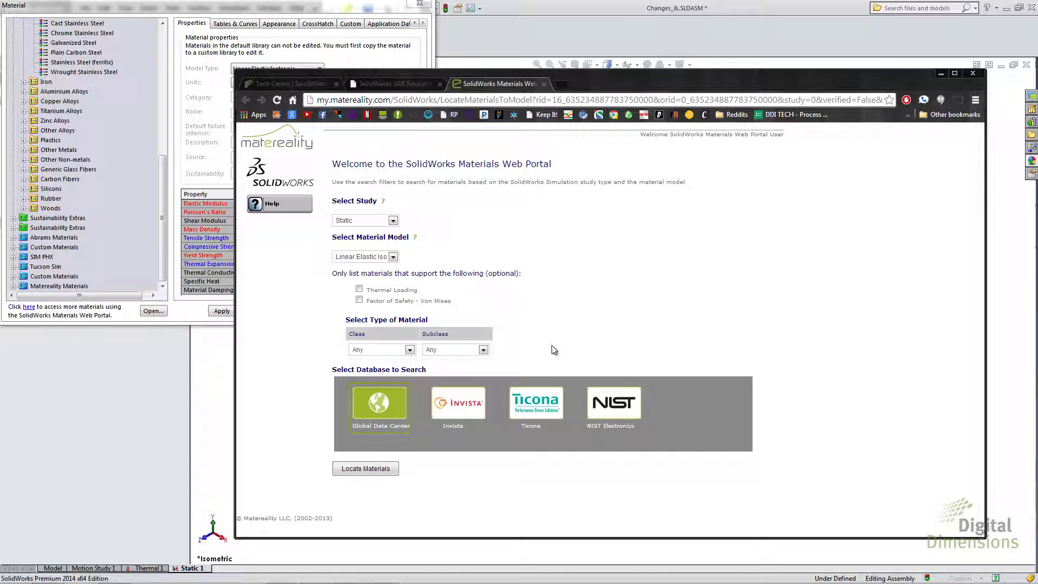
Search the Global Data Center for Metal materials of subclass Titanium, keeping the Static study and Linear Elastic Isotropic model
{"action": "left_click", "coordinate": [393, 221]}
{"action": "left_click", "coordinate": [367, 241]}
{"action": "left_click", "coordinate": [390, 260]}
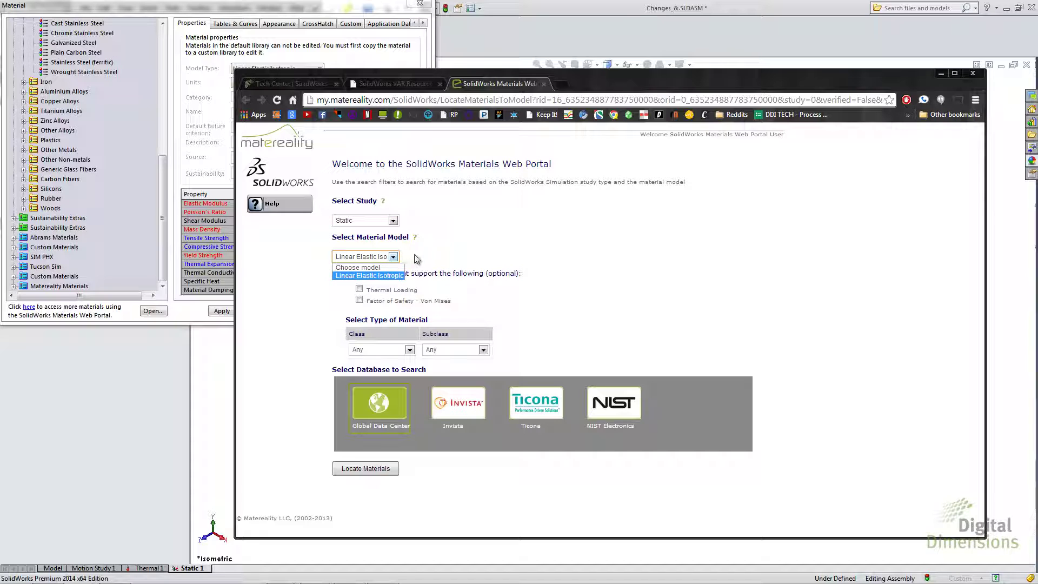
{"action": "left_click", "coordinate": [446, 252]}
{"action": "left_click", "coordinate": [409, 350]}
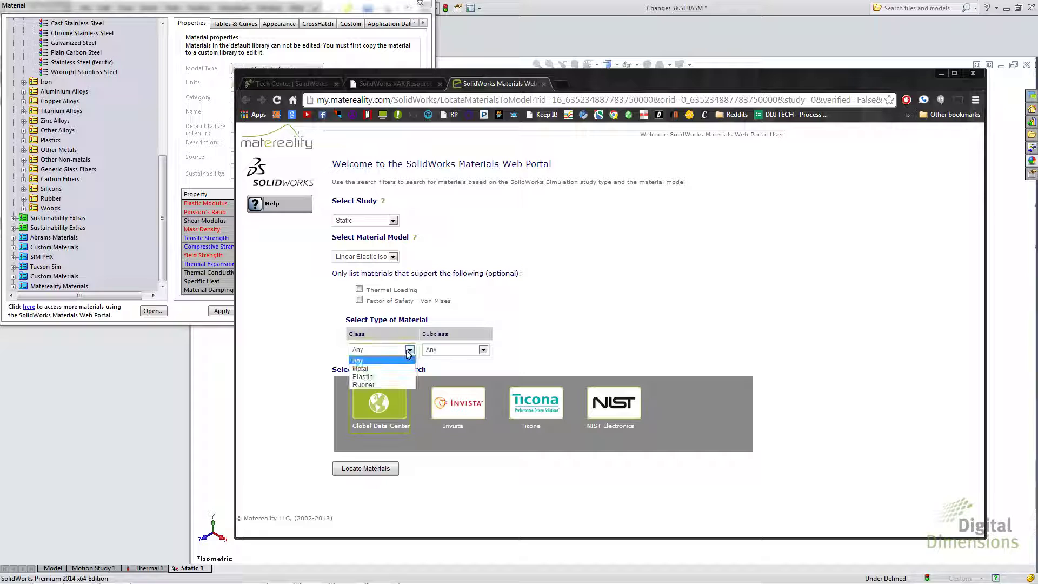
{"action": "left_click", "coordinate": [374, 369]}
{"action": "left_click", "coordinate": [439, 349]}
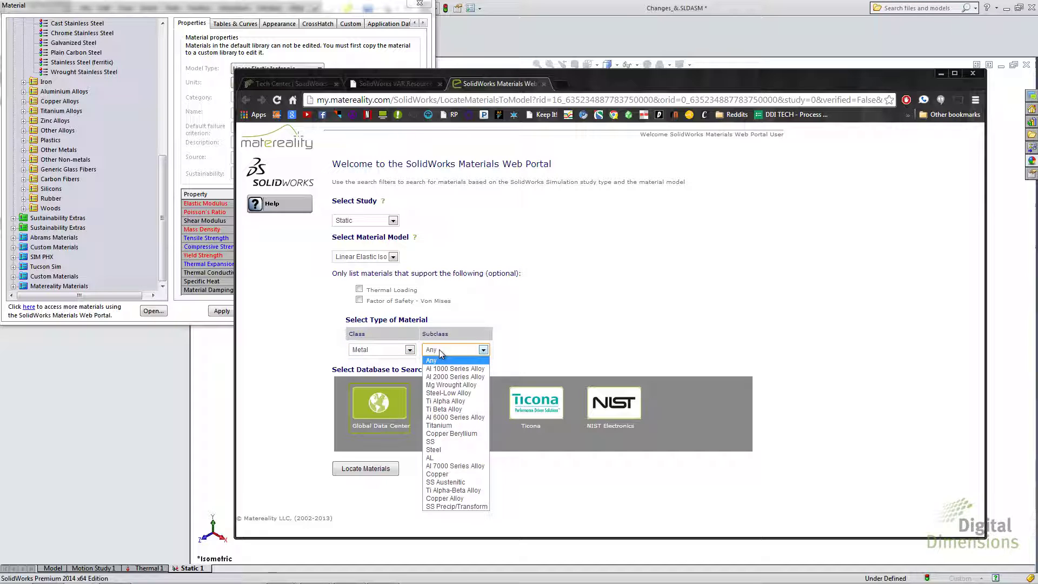
{"action": "left_click", "coordinate": [443, 425]}
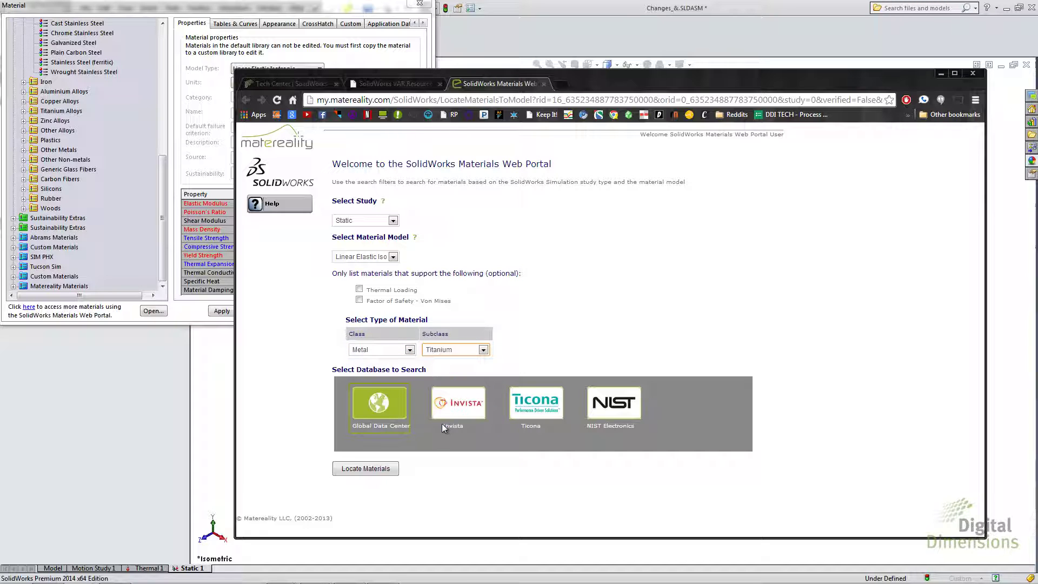
{"action": "left_click", "coordinate": [381, 400]}
{"action": "left_click", "coordinate": [379, 470]}
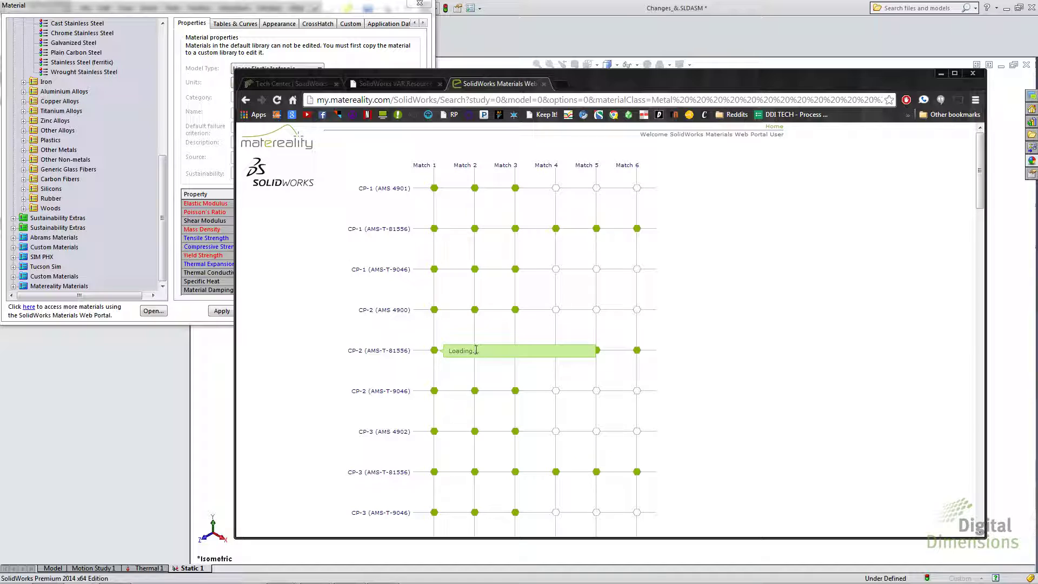
Pick the first match of CP-2 (AMS-T-81556) and convert its Tensile Strength at Yield data for grain direction L
{"action": "mouse_move", "coordinate": [474, 351]}
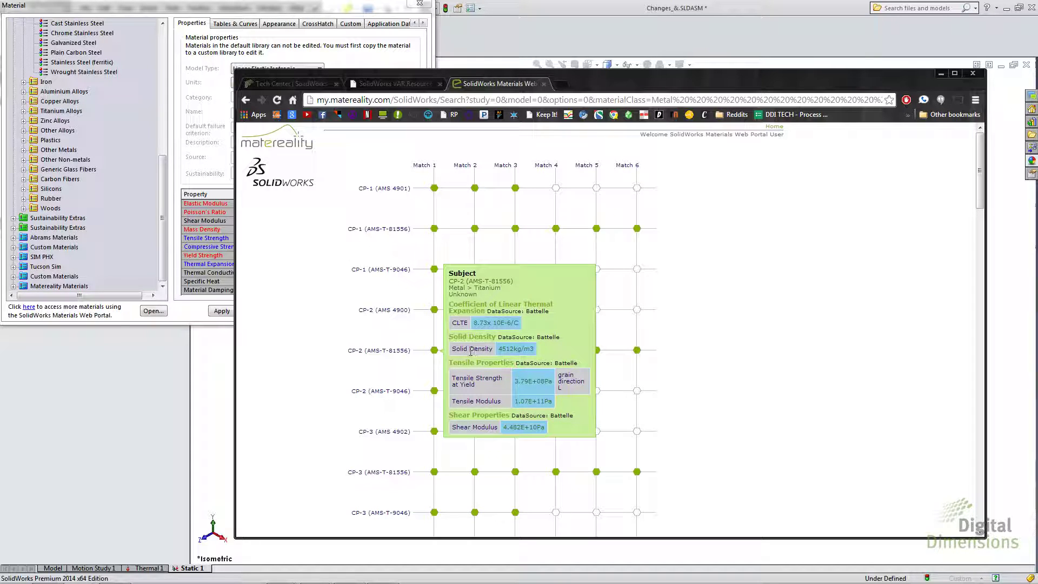
{"action": "left_click", "coordinate": [437, 353]}
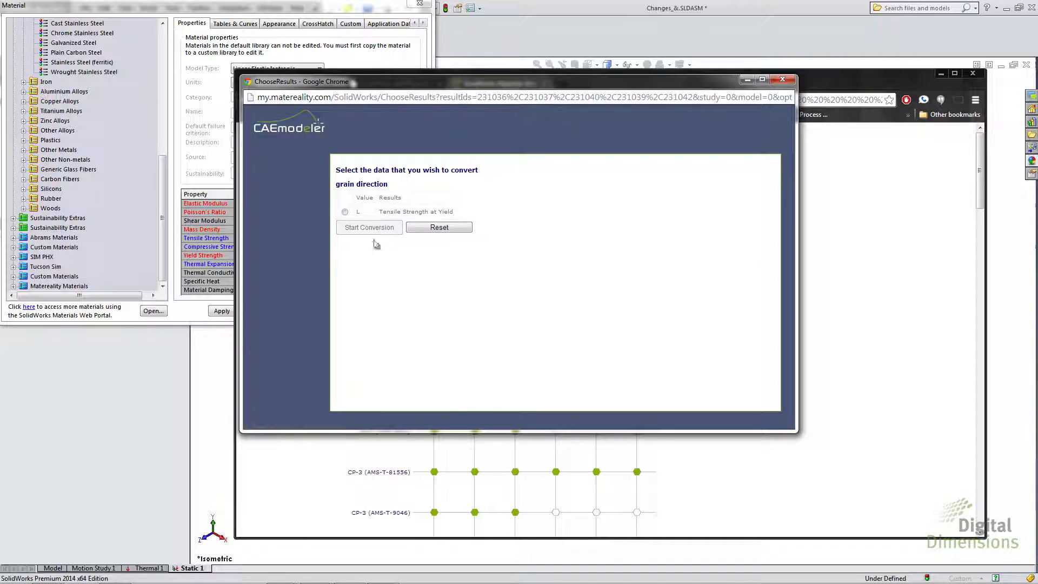
{"action": "left_click", "coordinate": [345, 212]}
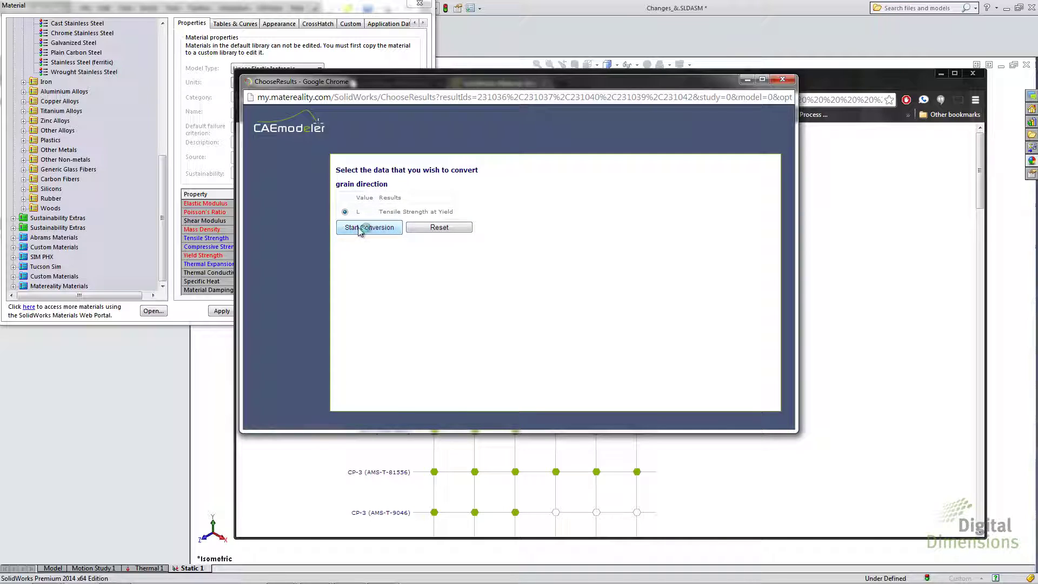
{"action": "left_click", "coordinate": [359, 227]}
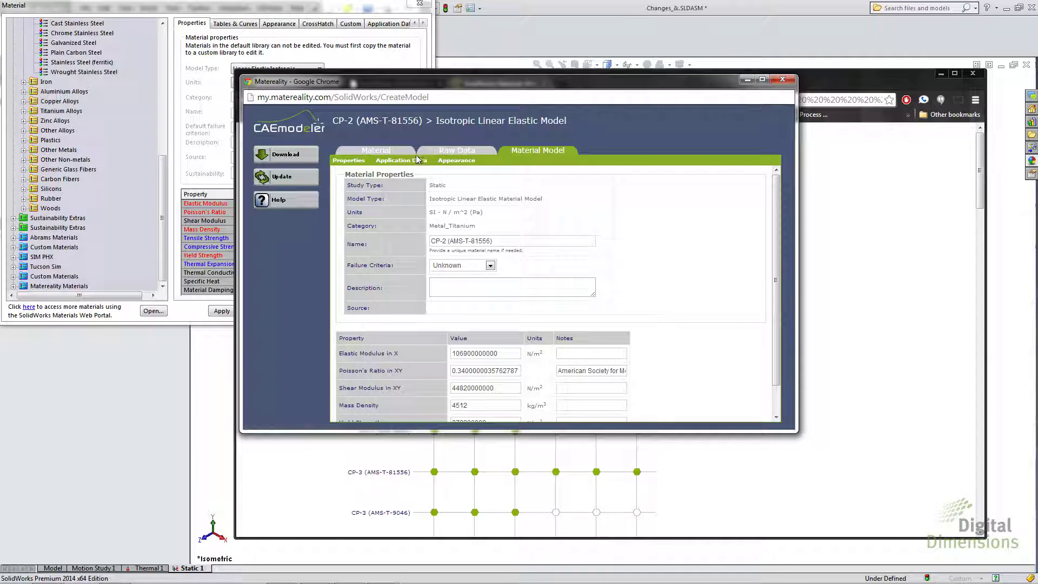
Review the general material information, raw data and material model properties of CP-2 (AMS-T-81556)
{"action": "left_click", "coordinate": [387, 152]}
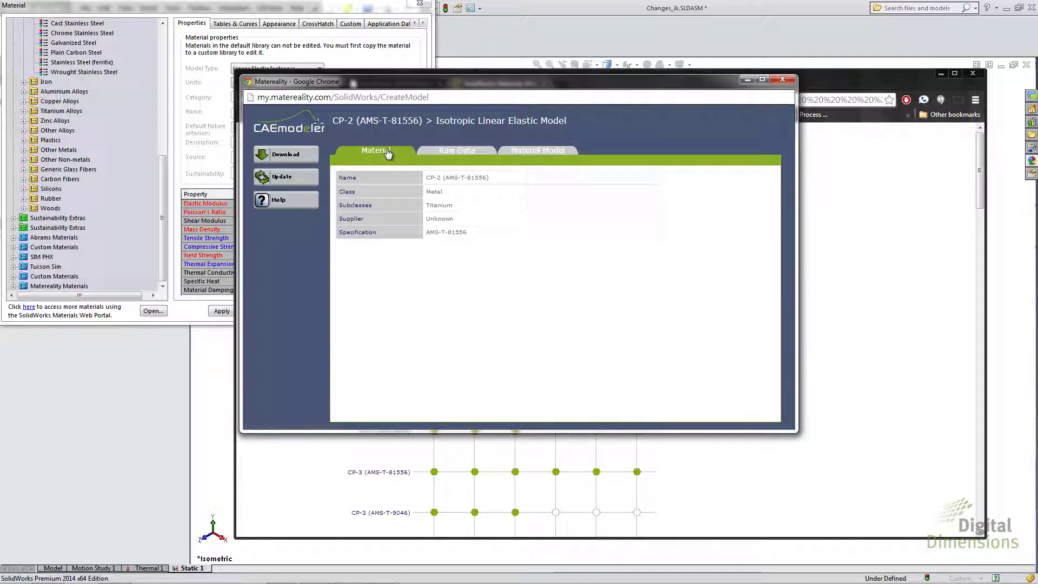
{"action": "left_click", "coordinate": [441, 154]}
{"action": "left_click", "coordinate": [527, 151]}
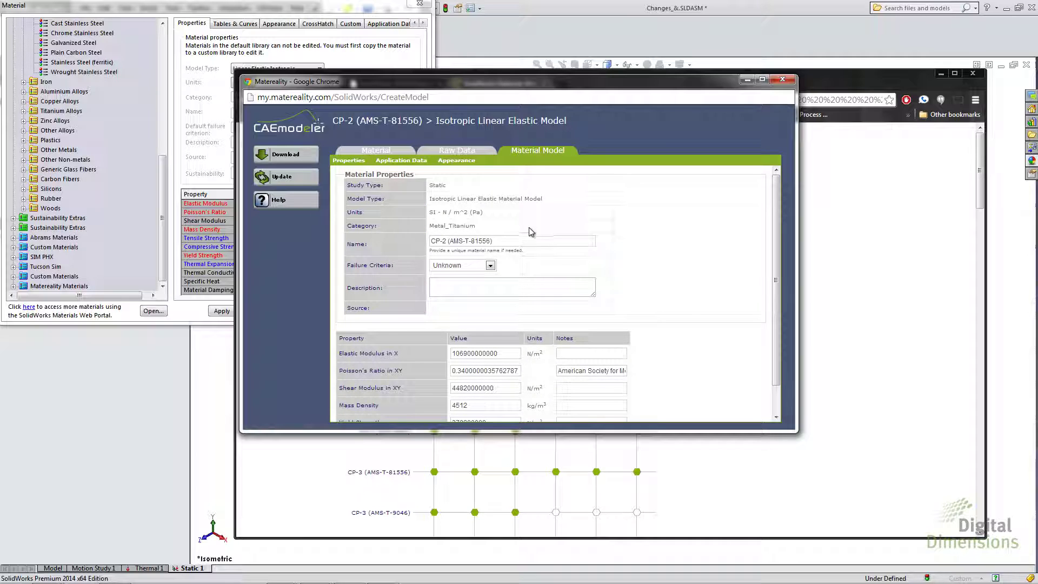
{"action": "scroll", "coordinate": [530, 231], "scroll_direction": "down", "scroll_amount": 1}
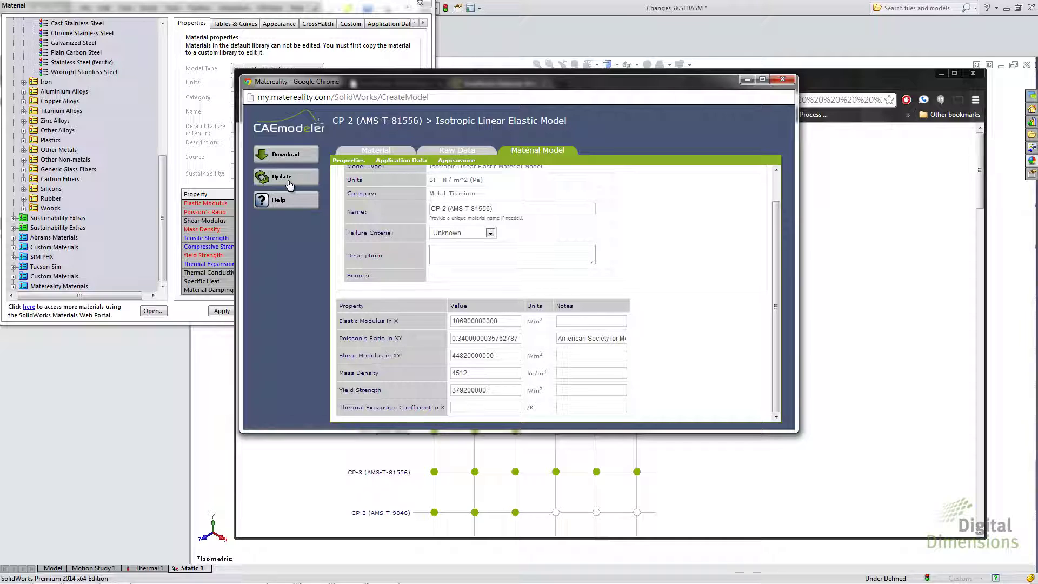
Download the CP-2 (AMS-T-81556) material model as an sldmat file and close its CAEmodeler window
{"action": "left_click", "coordinate": [280, 155]}
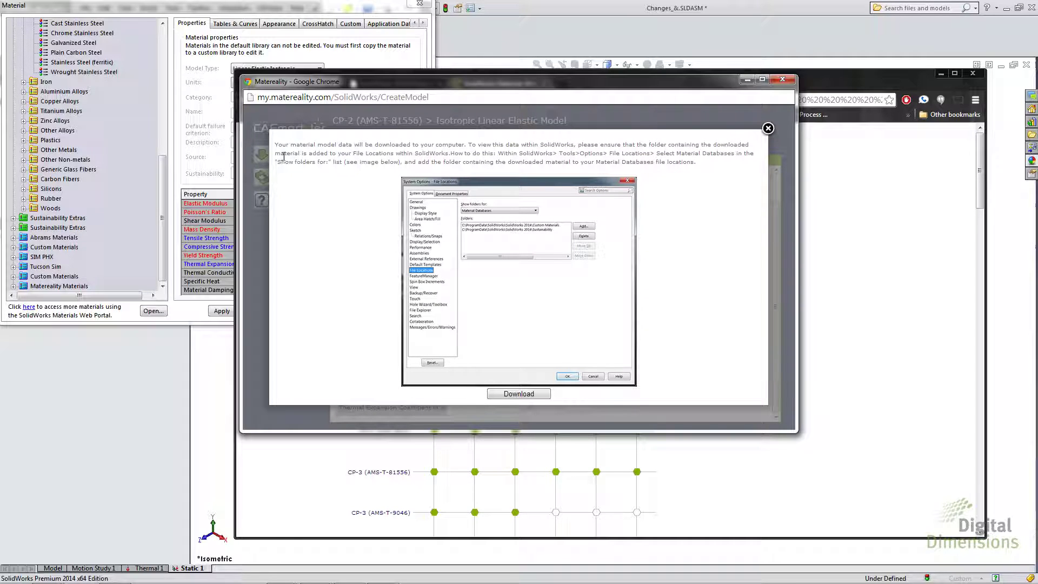
{"action": "left_click", "coordinate": [514, 395]}
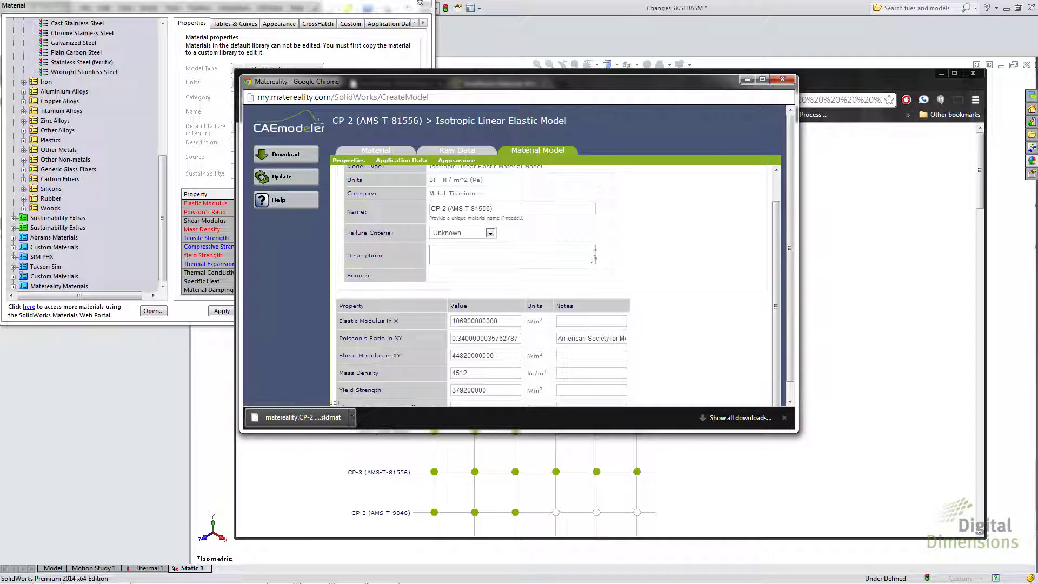
{"action": "left_click", "coordinate": [783, 80]}
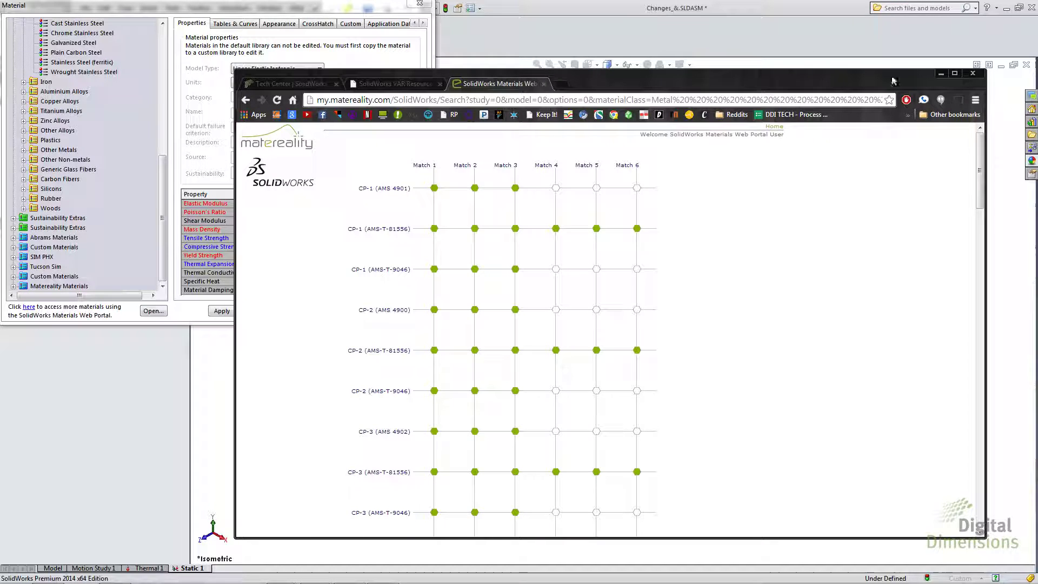
Load the downloaded matereality.CP-2 (AMS-T-81556).sldmat file as a material database in the Material dialog
{"action": "left_click", "coordinate": [943, 75]}
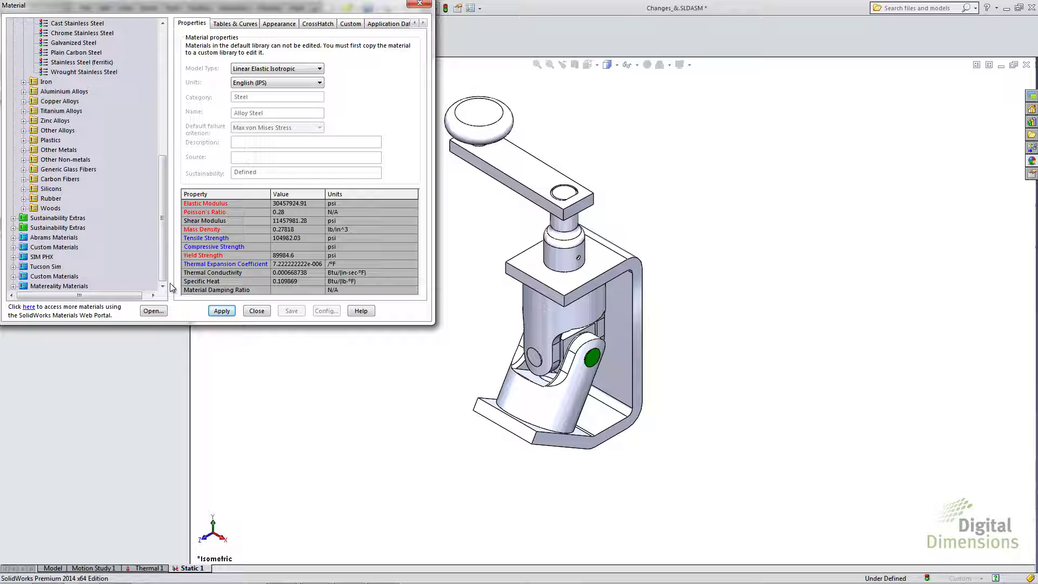
{"action": "left_click", "coordinate": [152, 310]}
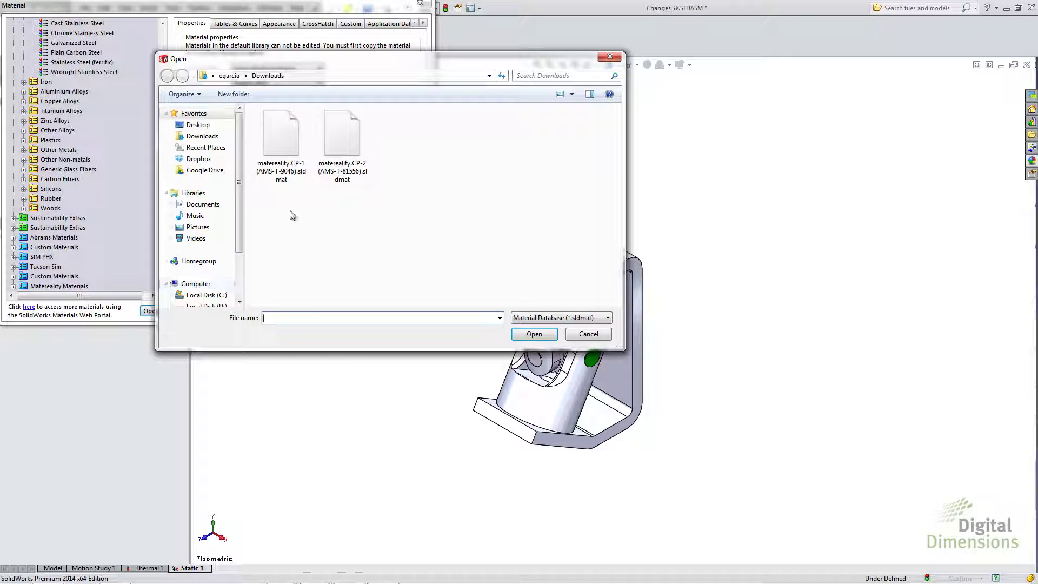
{"action": "left_click", "coordinate": [342, 158]}
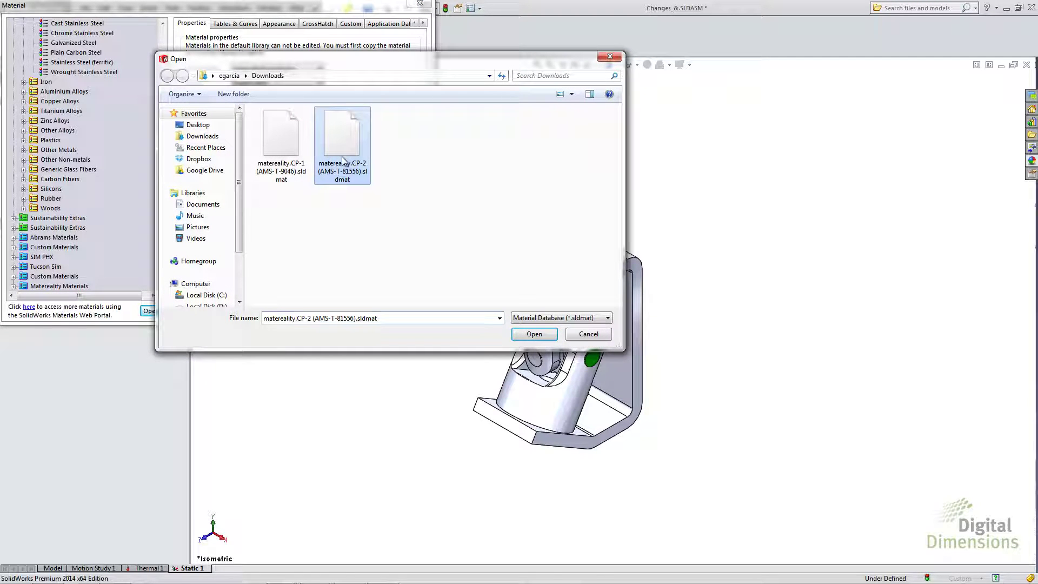
{"action": "left_click", "coordinate": [524, 332]}
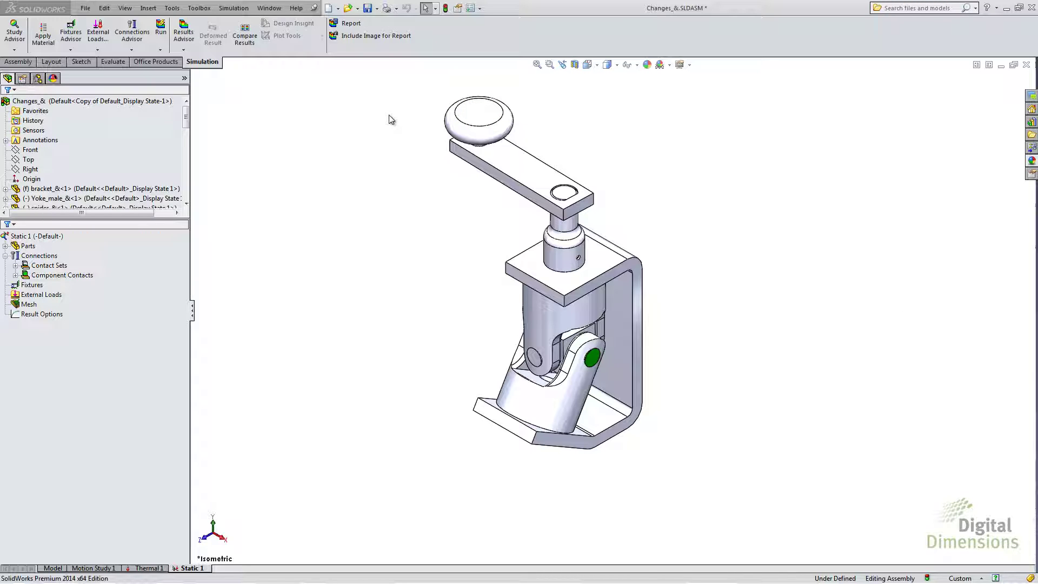
Review the general Simulation system options, including the one for loading all Simulation studies when opening a model
{"action": "left_click", "coordinate": [235, 8]}
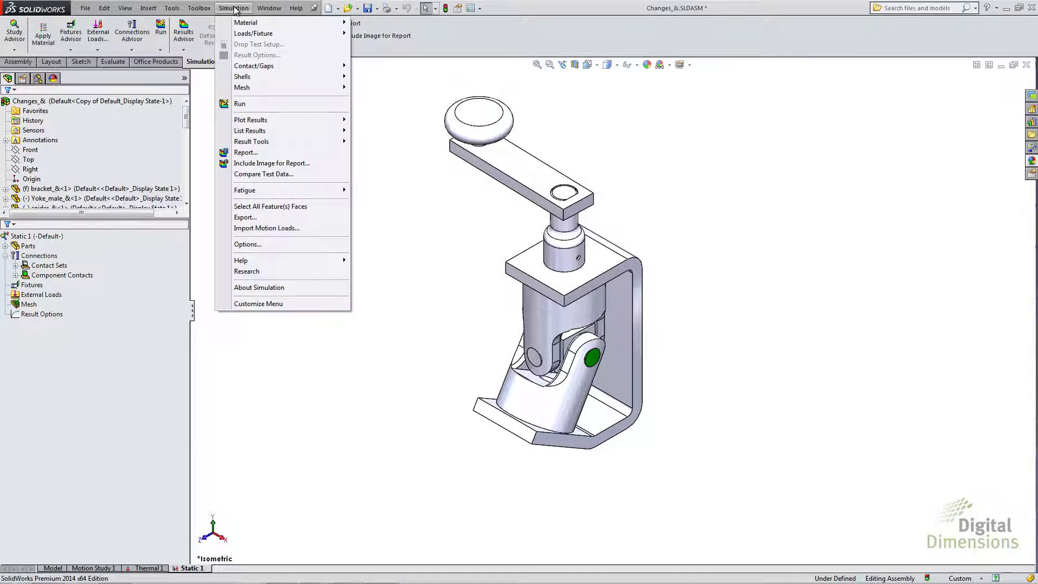
{"action": "left_click", "coordinate": [249, 244]}
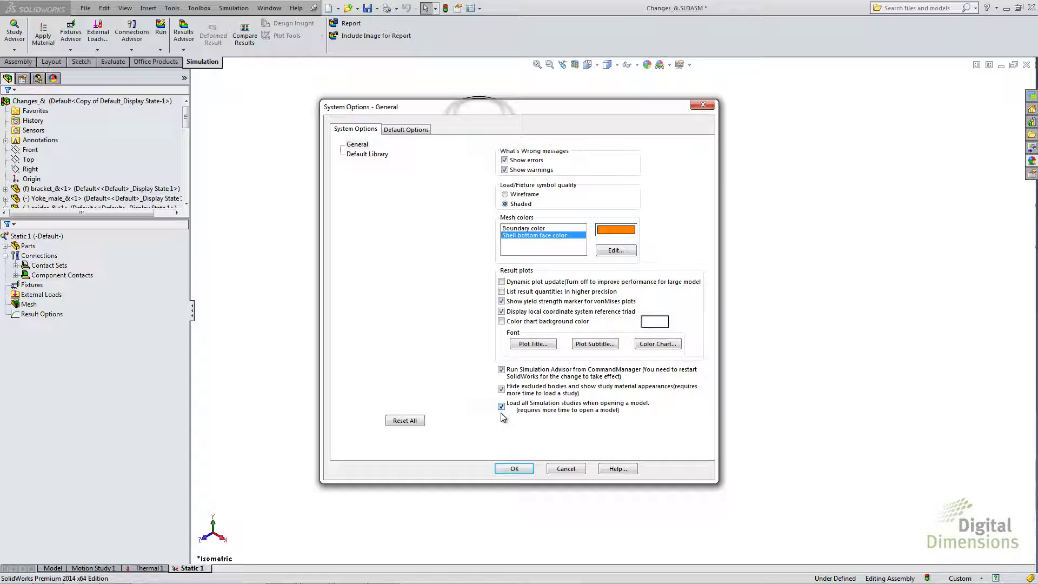
{"action": "left_click", "coordinate": [514, 469]}
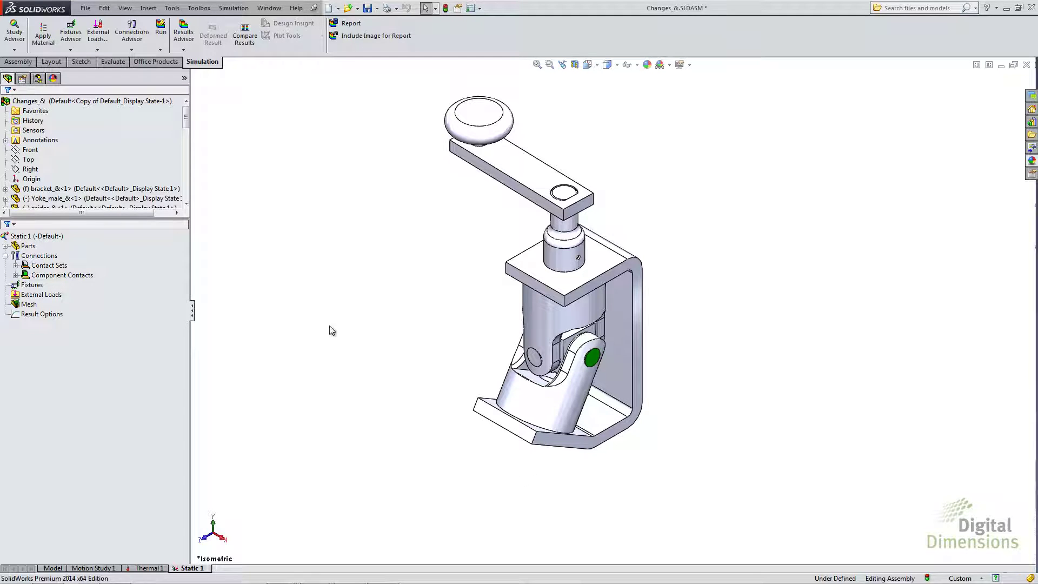
Set the solver in the Static 1 study properties to Large Problem Direct Sparse
{"action": "left_click", "coordinate": [34, 238]}
{"action": "right_click", "coordinate": [34, 239]}
{"action": "left_click", "coordinate": [73, 334]}
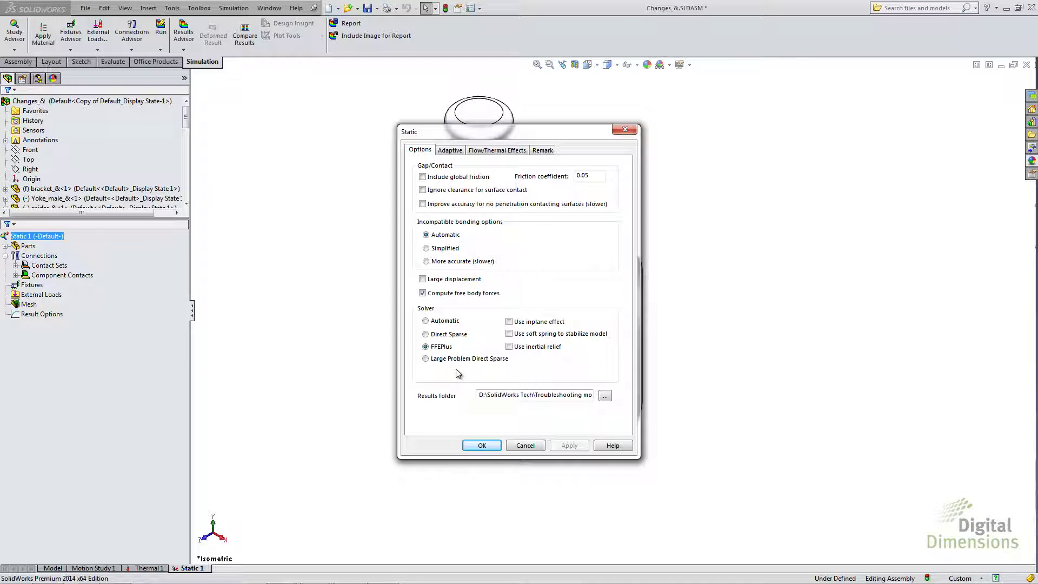
{"action": "left_click", "coordinate": [426, 360]}
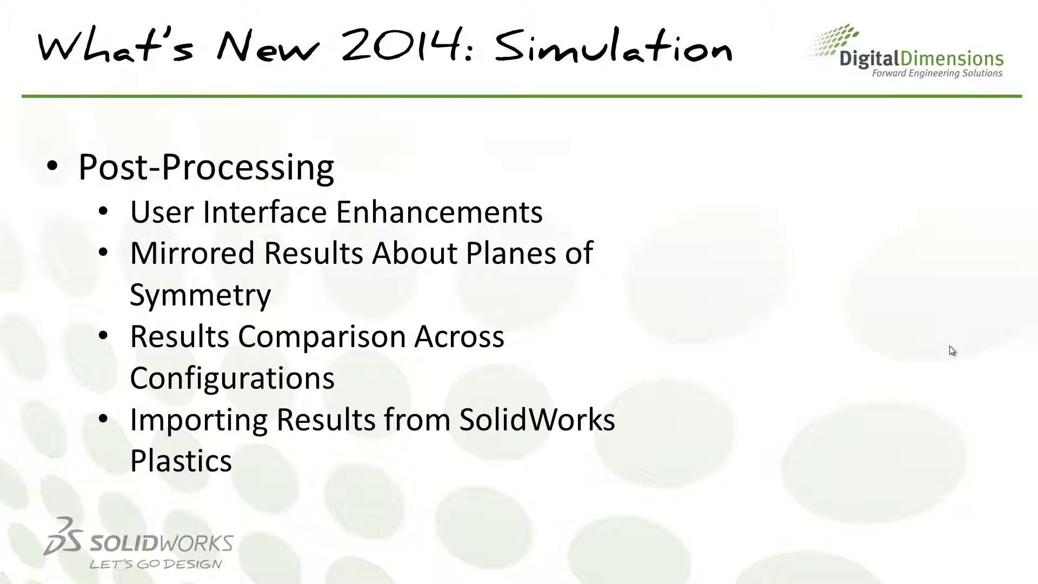
Switch to the 07456479 part and review the Definition, Chart Options and Settings of its von Mises stress plot
{"action": "key", "text": "alt+Tab"}
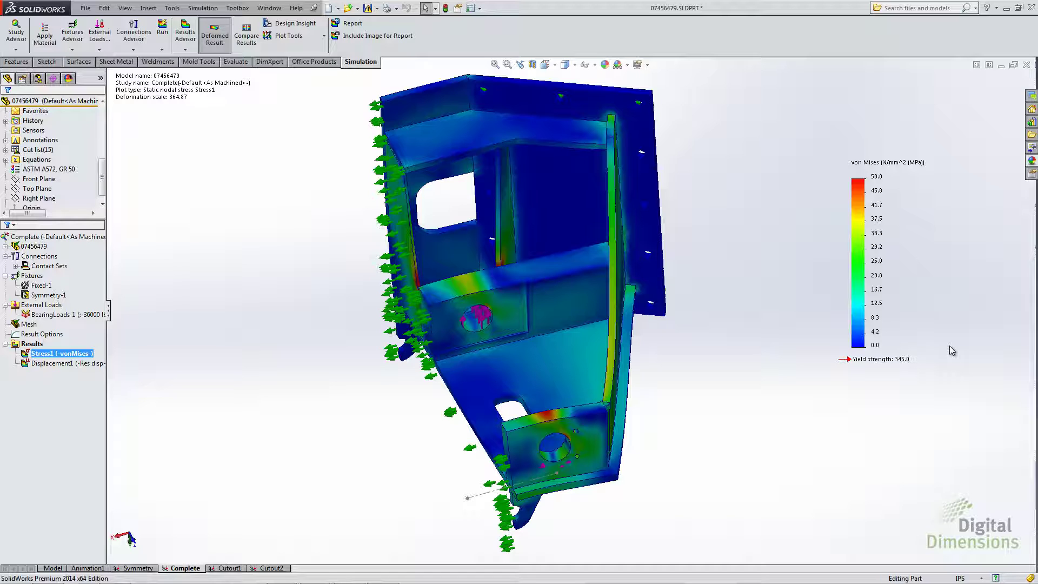
{"action": "double_click", "coordinate": [860, 258]}
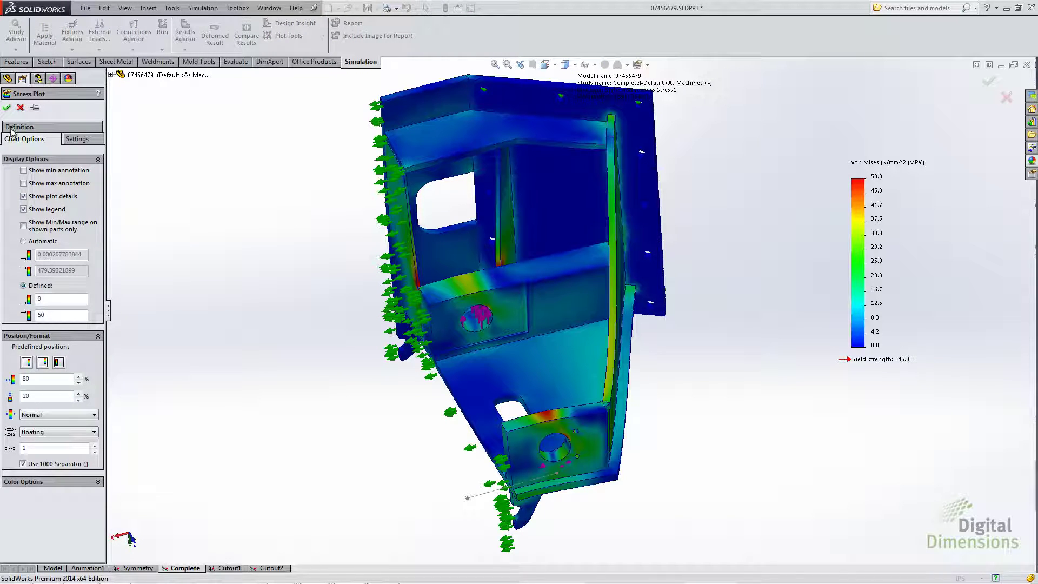
{"action": "left_click", "coordinate": [77, 140]}
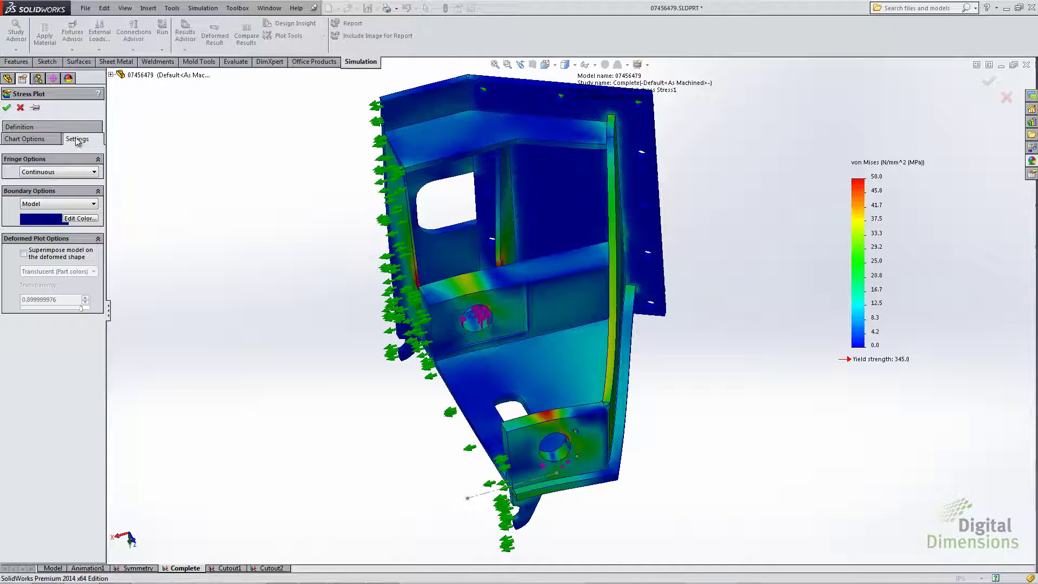
{"action": "left_click", "coordinate": [52, 129]}
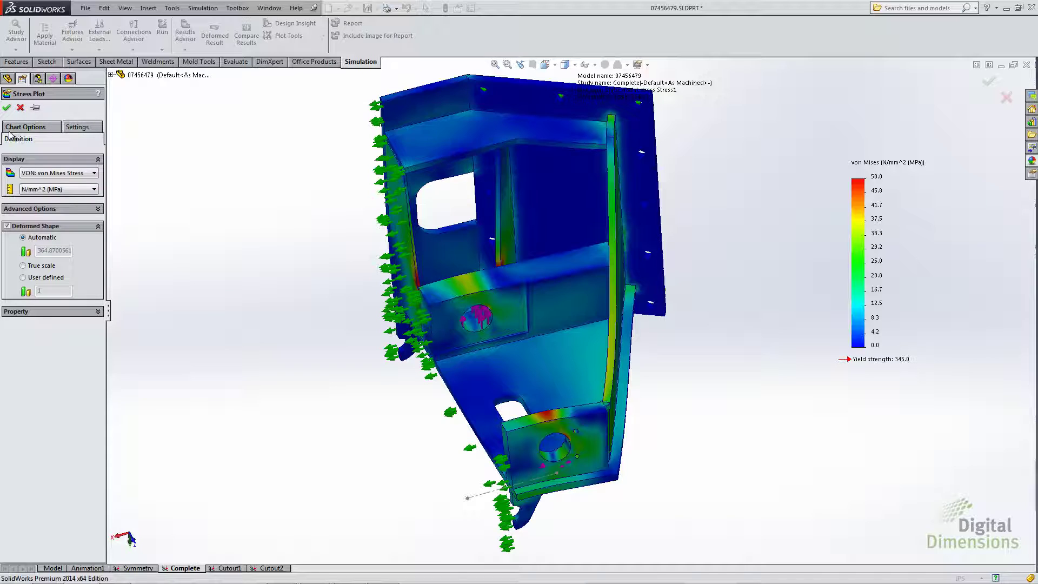
{"action": "left_click", "coordinate": [35, 128]}
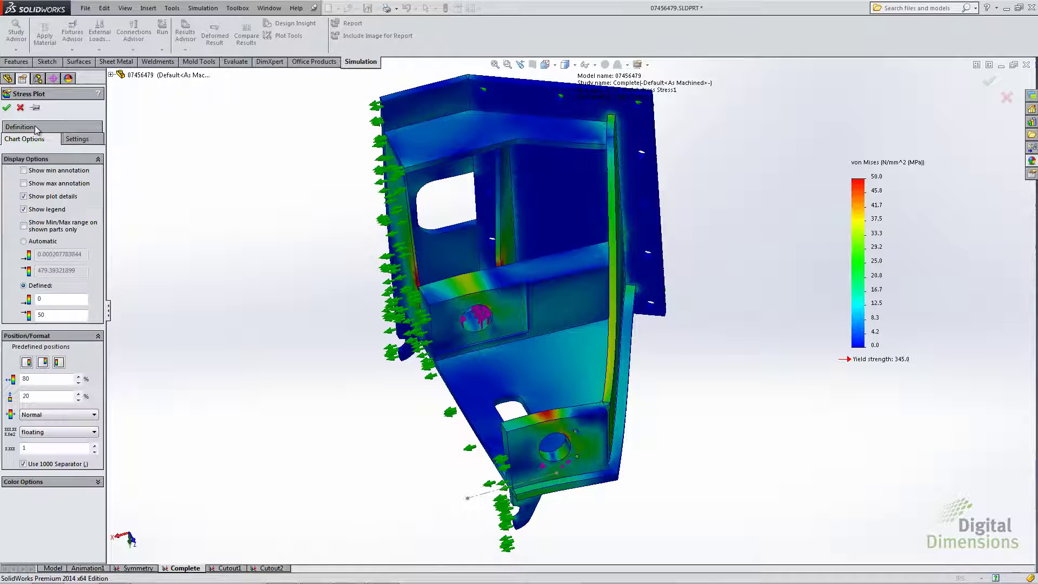
{"action": "left_click", "coordinate": [77, 141]}
{"action": "left_click", "coordinate": [44, 131]}
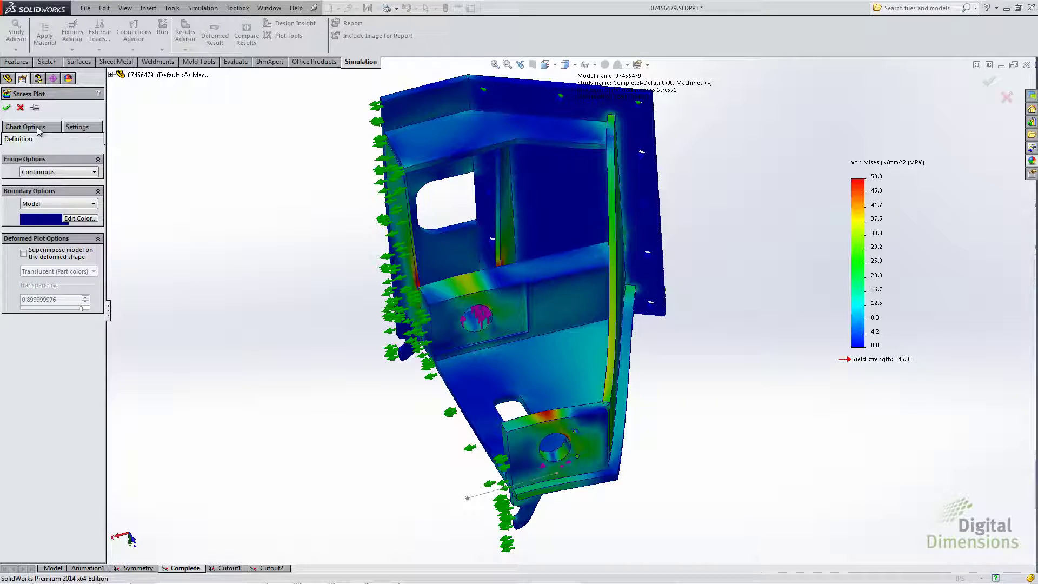
{"action": "left_click", "coordinate": [27, 138]}
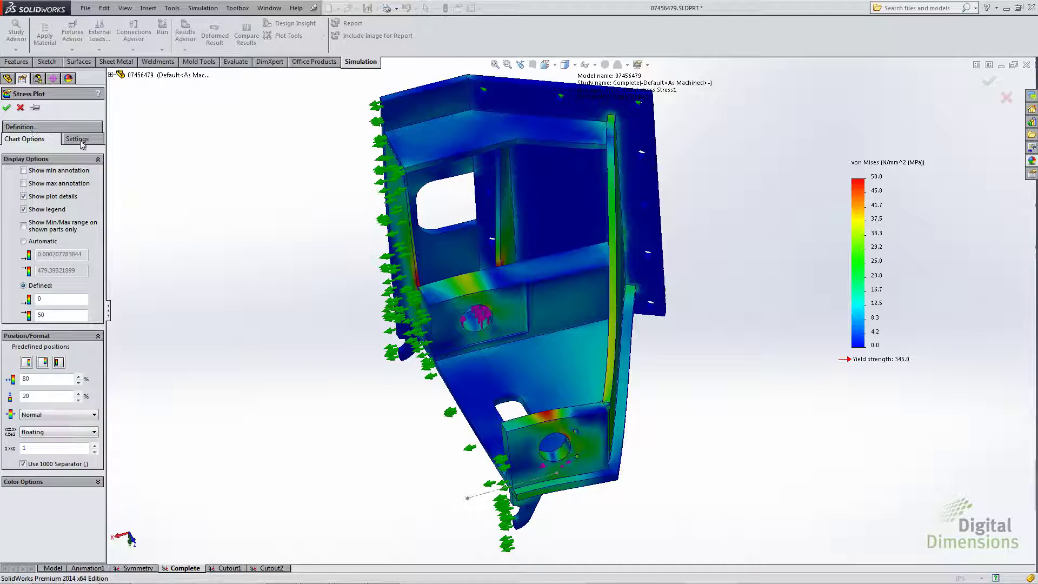
{"action": "left_click", "coordinate": [80, 141]}
{"action": "left_click", "coordinate": [38, 129]}
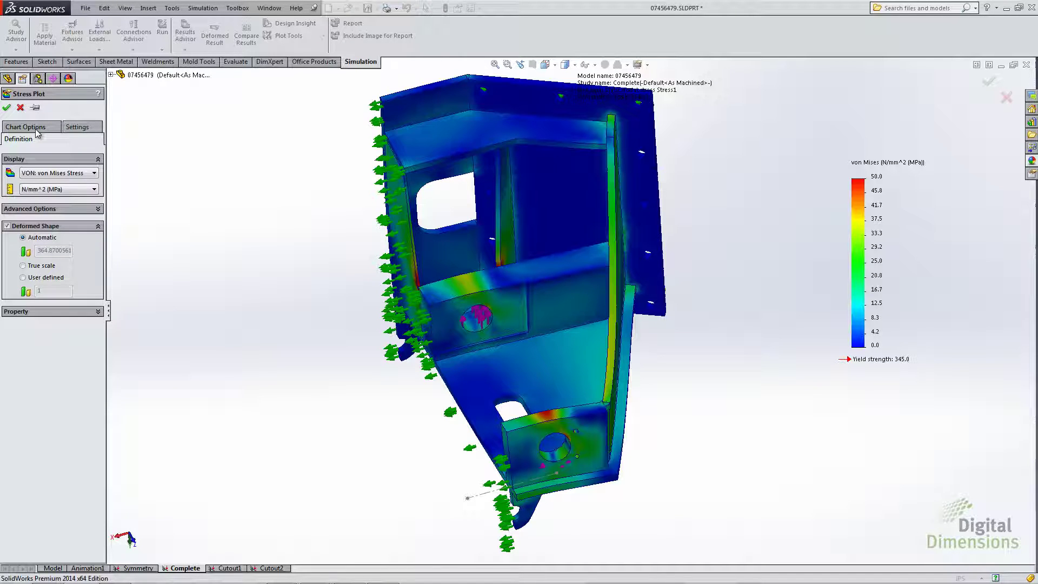
{"action": "left_click", "coordinate": [7, 107]}
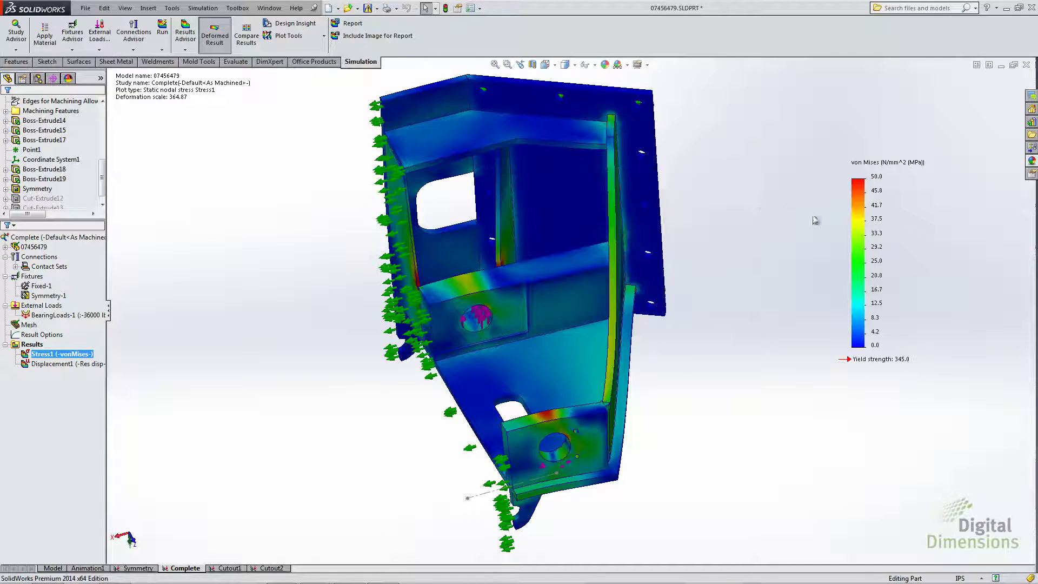
Set the von Mises legend's maximum to 40 and minimum to 10 directly on the color chart
{"action": "double_click", "coordinate": [876, 176]}
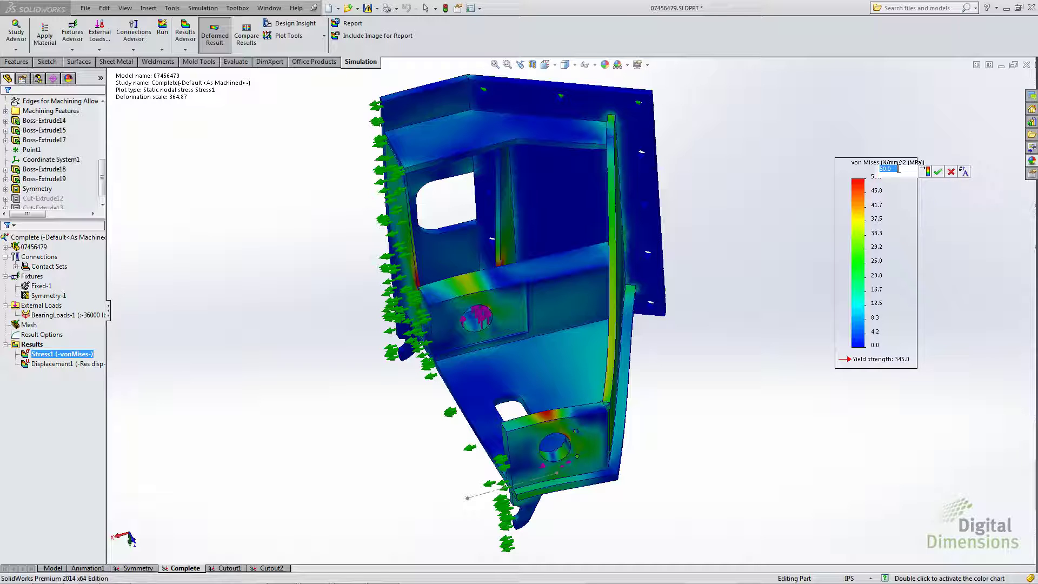
{"action": "type", "text": "40"}
{"action": "left_click", "coordinate": [938, 171]}
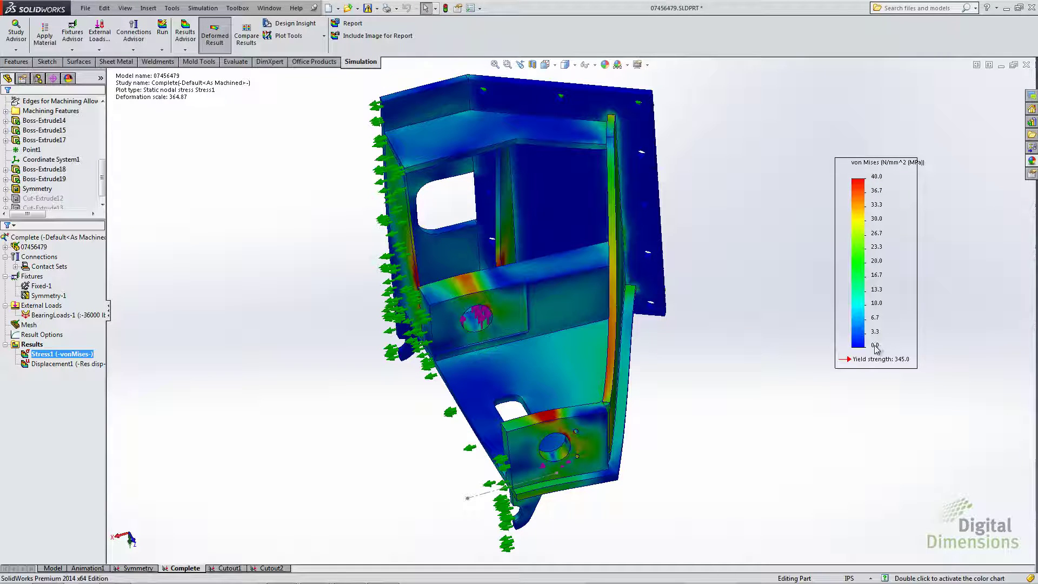
{"action": "double_click", "coordinate": [876, 347]}
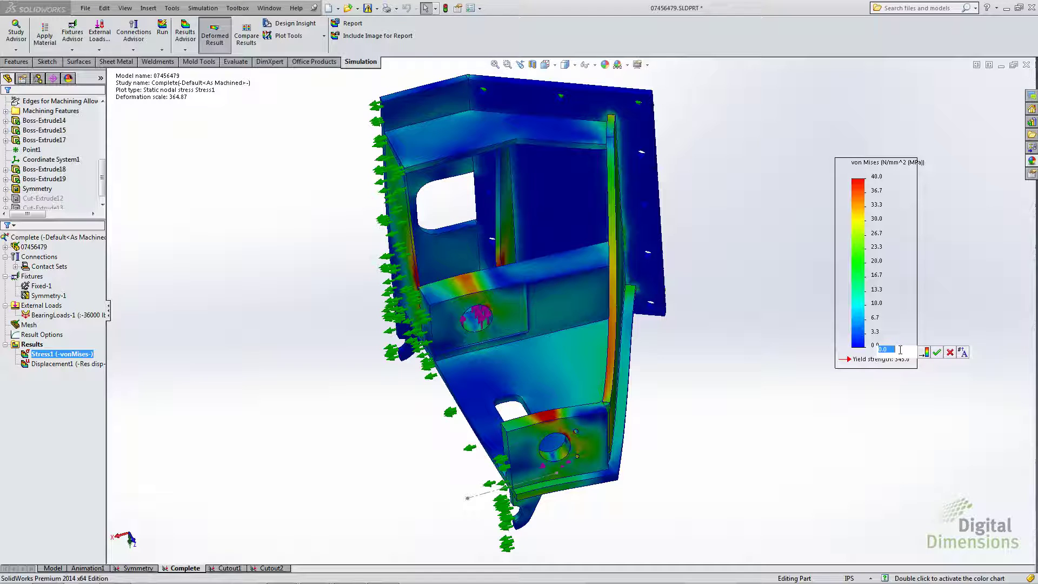
{"action": "type", "text": "10"}
{"action": "left_click", "coordinate": [937, 352]}
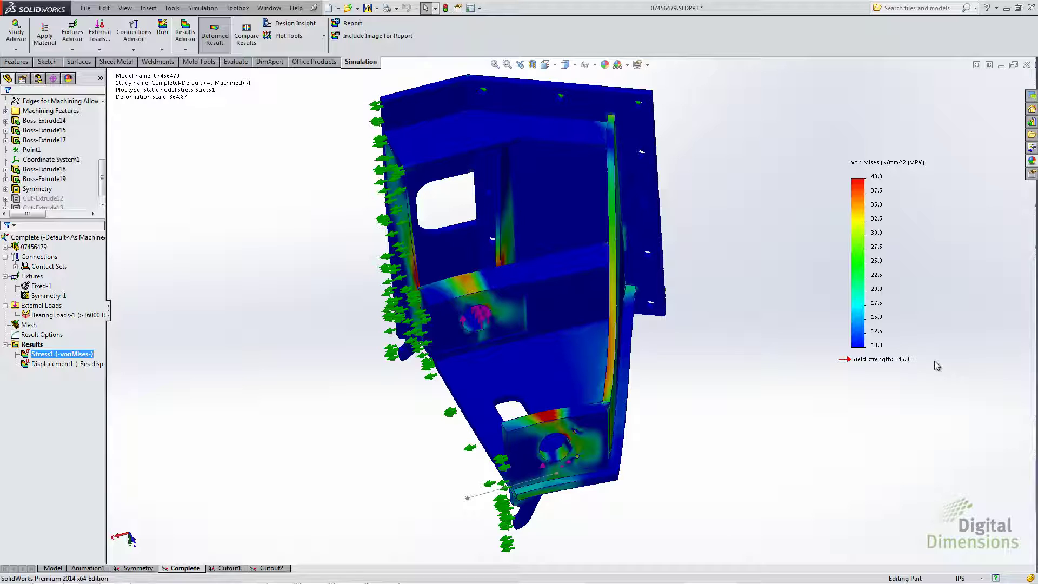
Change the von Mises stress plot's fringe option to Discrete
{"action": "right_click", "coordinate": [862, 295]}
{"action": "mouse_move", "coordinate": [890, 310]}
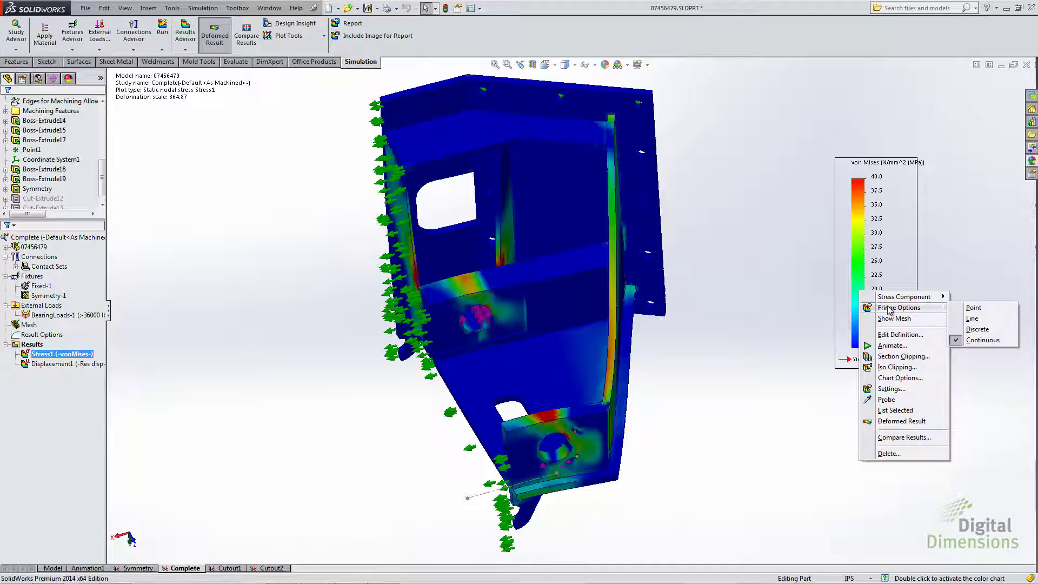
{"action": "left_click", "coordinate": [982, 331]}
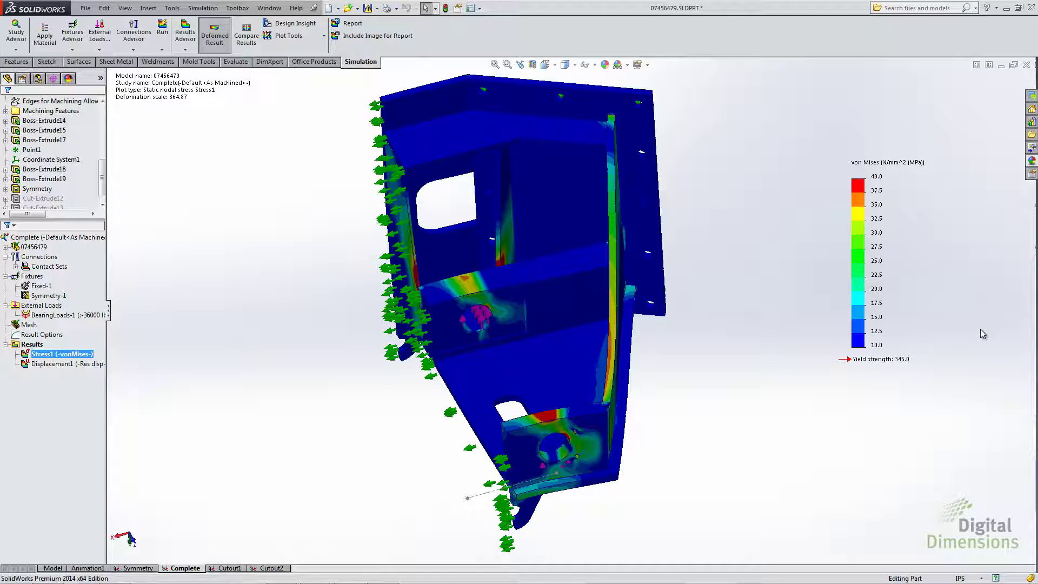
Show the mesh on the stress plot and inspect the high-stress area around the lower bearing hole
{"action": "right_click", "coordinate": [865, 282]}
{"action": "left_click", "coordinate": [900, 307]}
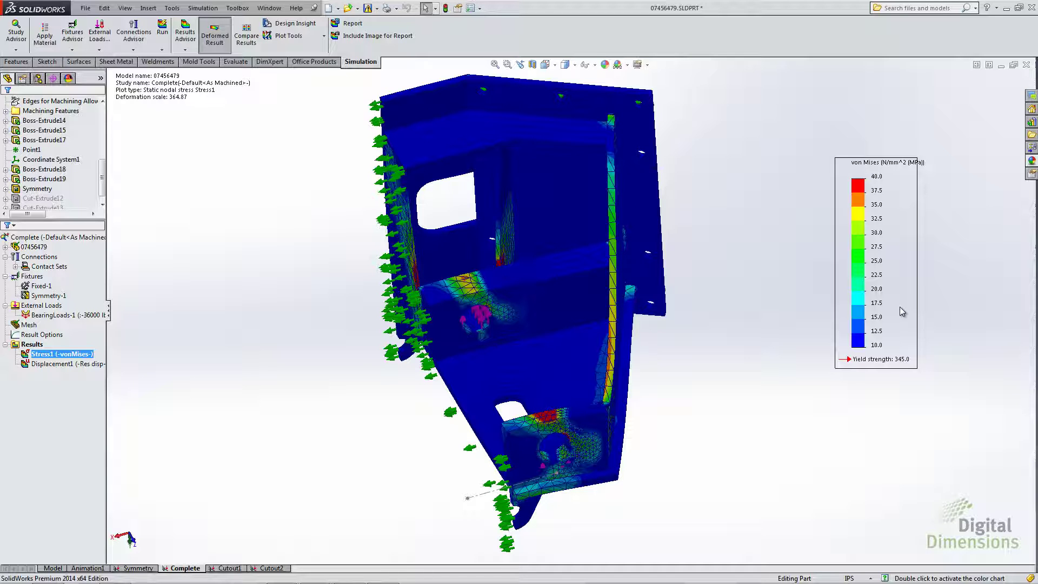
{"action": "scroll", "coordinate": [552, 410], "scroll_direction": "down", "scroll_amount": 5}
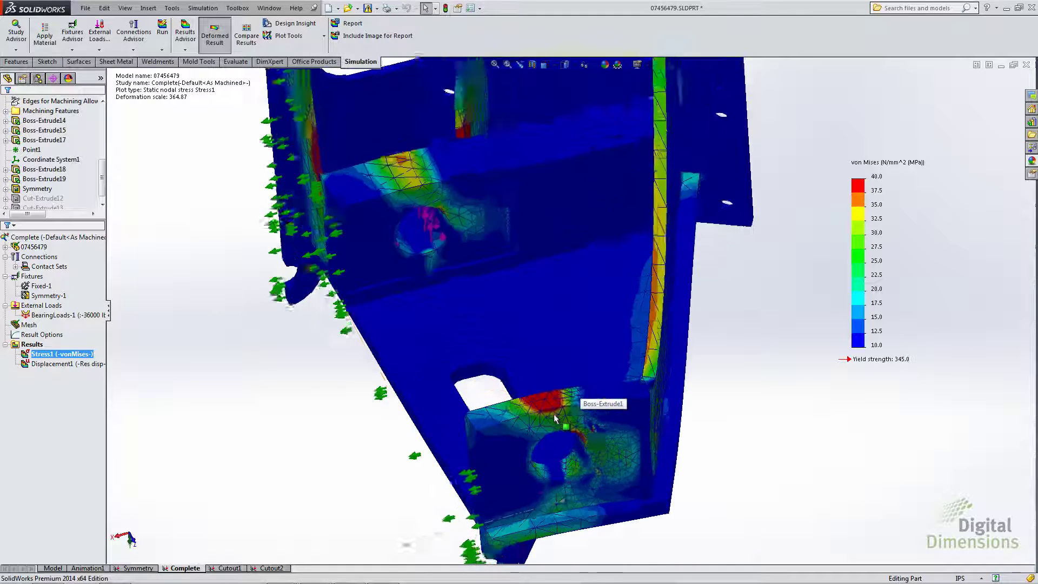
{"action": "scroll", "coordinate": [553, 409], "scroll_direction": "down", "scroll_amount": 4}
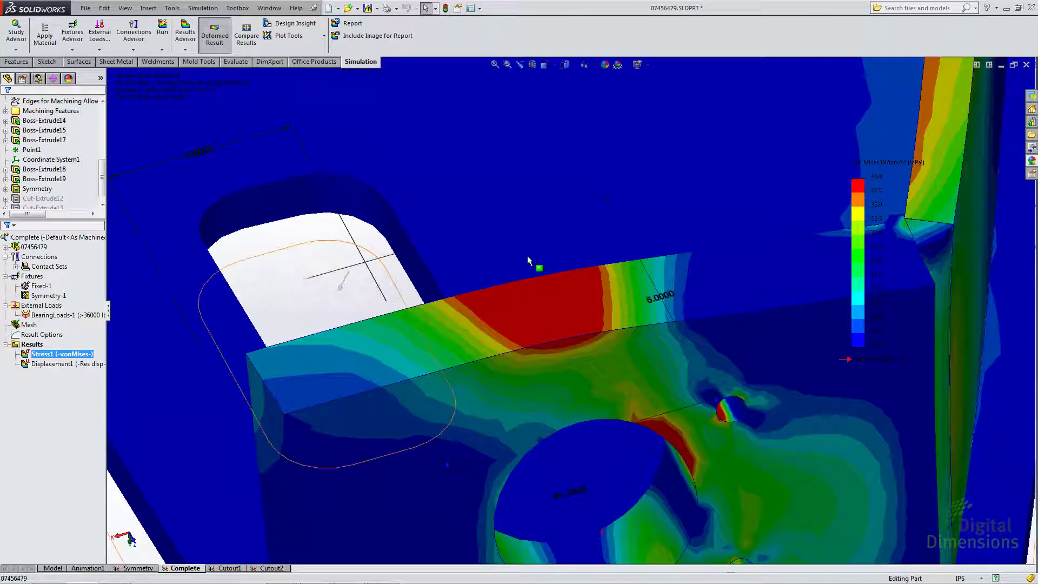
{"action": "scroll", "coordinate": [528, 259], "scroll_direction": "up", "scroll_amount": 8}
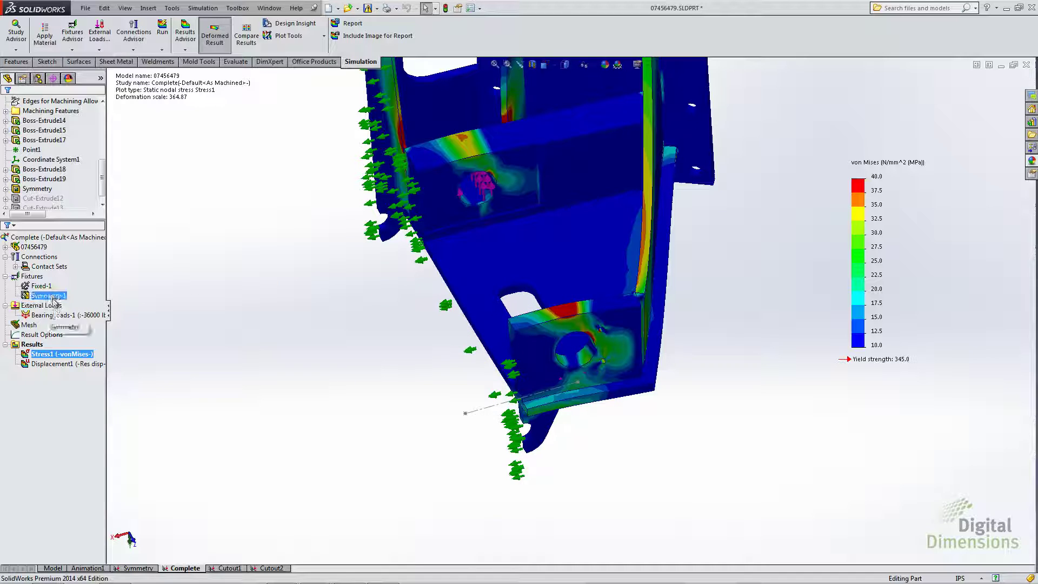
Turn on the display of symmetric results for the von Mises stress plot of the Complete study
{"action": "left_click", "coordinate": [50, 296]}
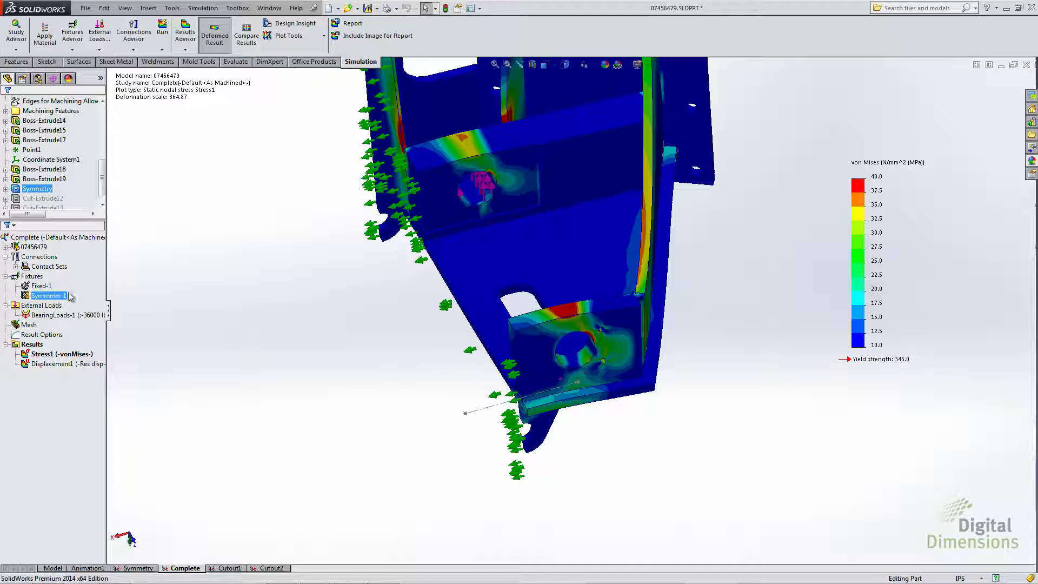
{"action": "middle_click_drag", "start_coordinate": [260, 285], "coordinate": [456, 180]}
{"action": "scroll", "coordinate": [457, 181], "scroll_direction": "up", "scroll_amount": 4}
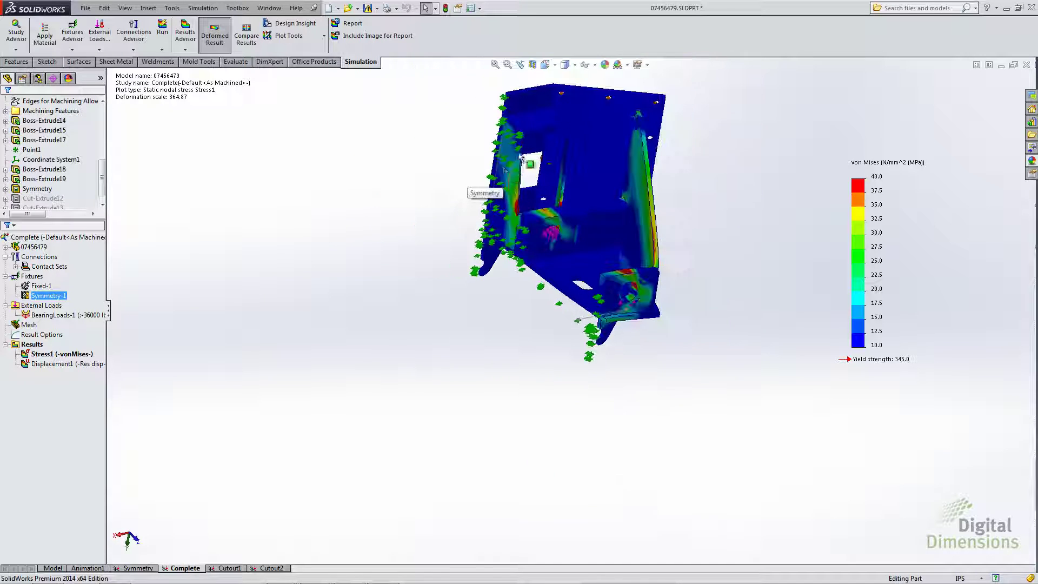
{"action": "scroll", "coordinate": [534, 154], "scroll_direction": "down", "scroll_amount": 3}
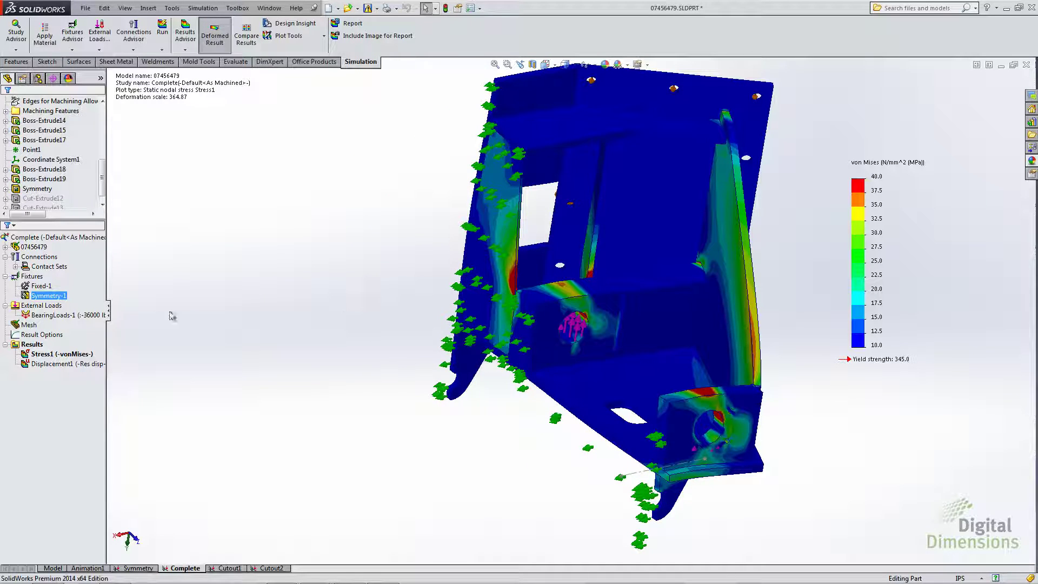
{"action": "right_click", "coordinate": [47, 354]}
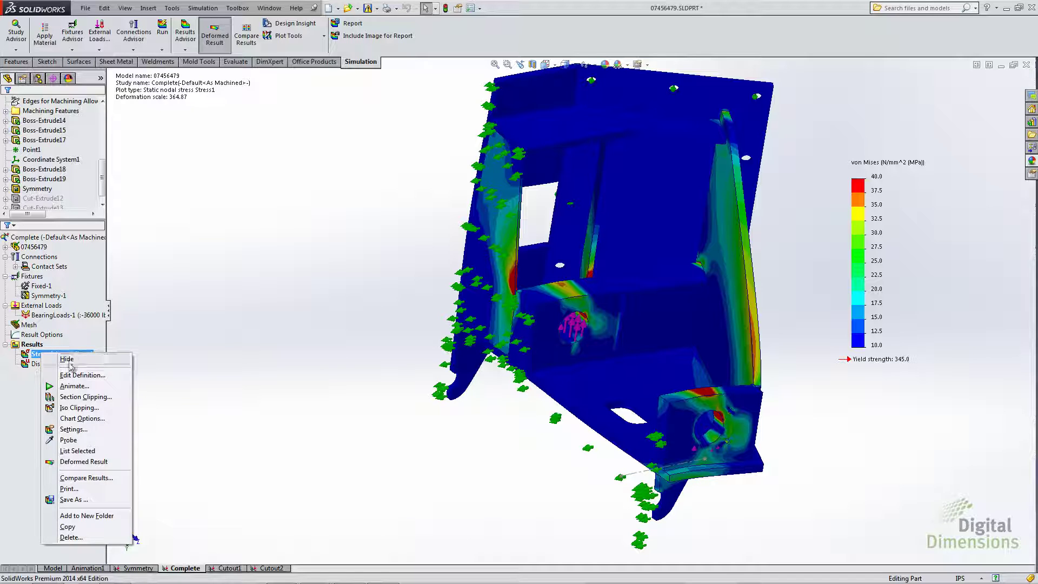
{"action": "left_click", "coordinate": [76, 375]}
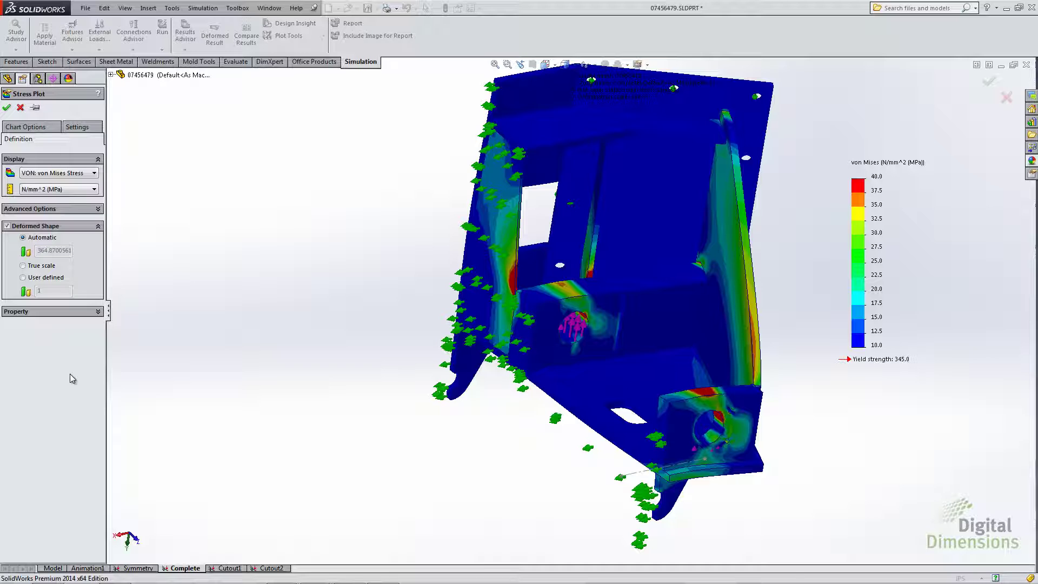
{"action": "left_click", "coordinate": [43, 211]}
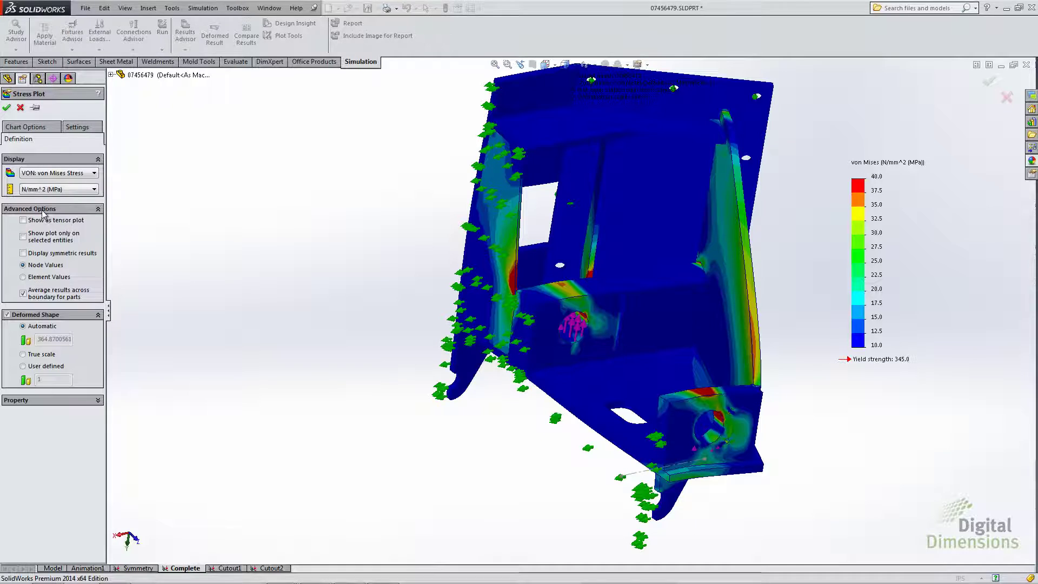
{"action": "left_click", "coordinate": [23, 253]}
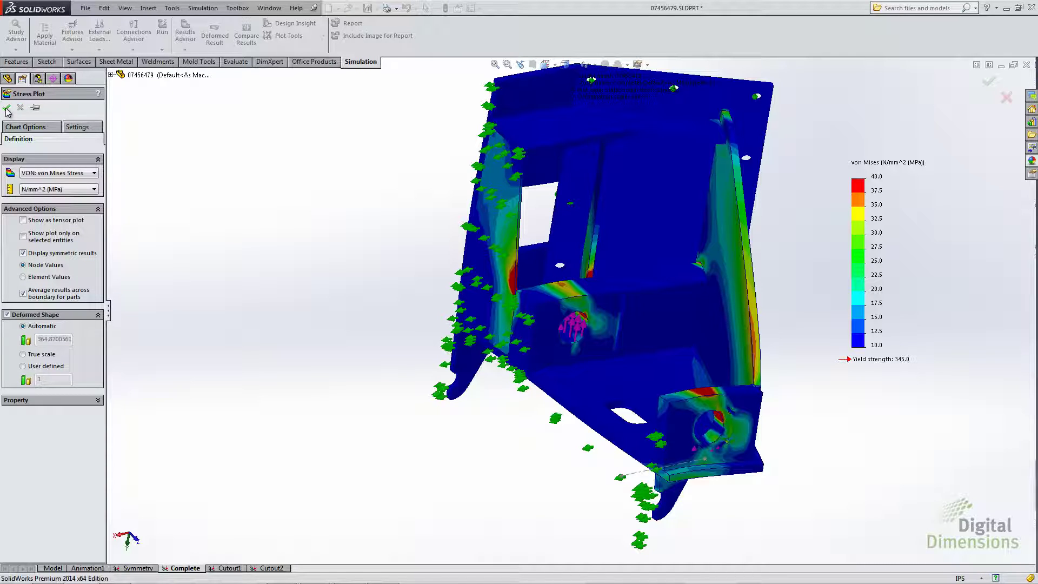
{"action": "left_click", "coordinate": [7, 108]}
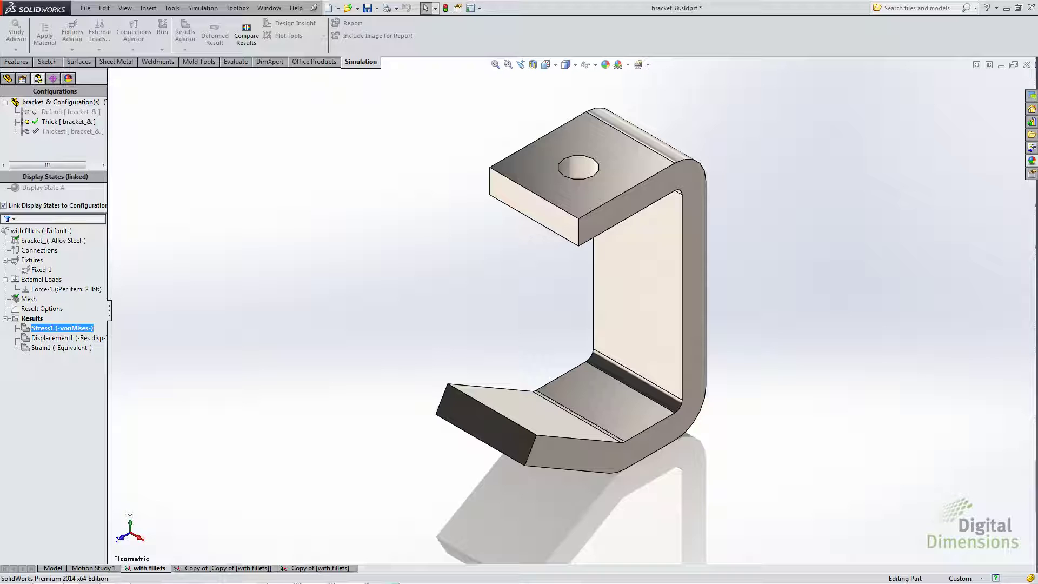
Switch the bracket from its Default configuration to Thickest and inspect the geometry in each
{"action": "left_click", "coordinate": [52, 113]}
{"action": "double_click", "coordinate": [52, 113]}
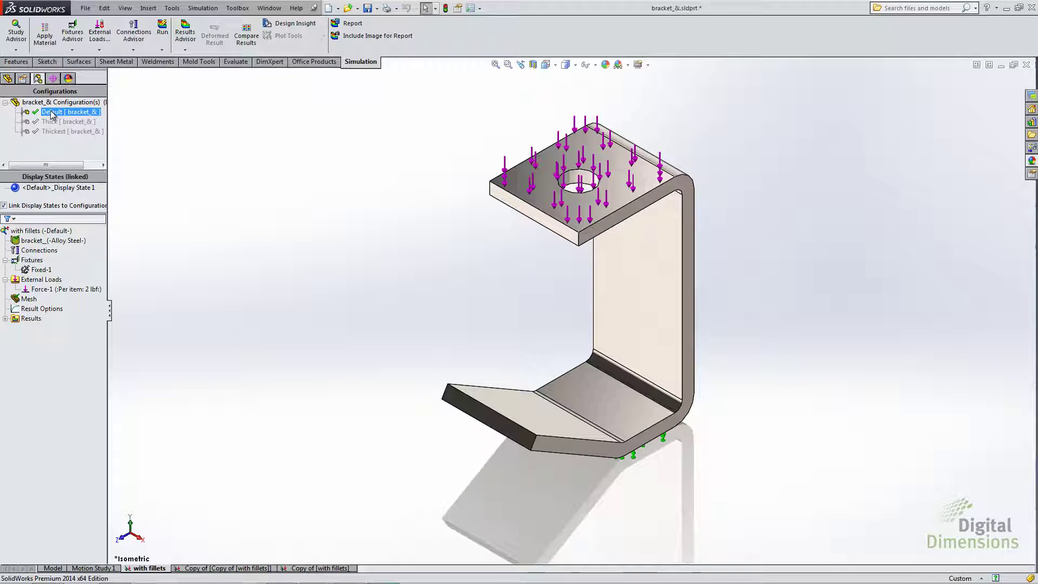
{"action": "middle_click_drag", "start_coordinate": [394, 352], "coordinate": [434, 388]}
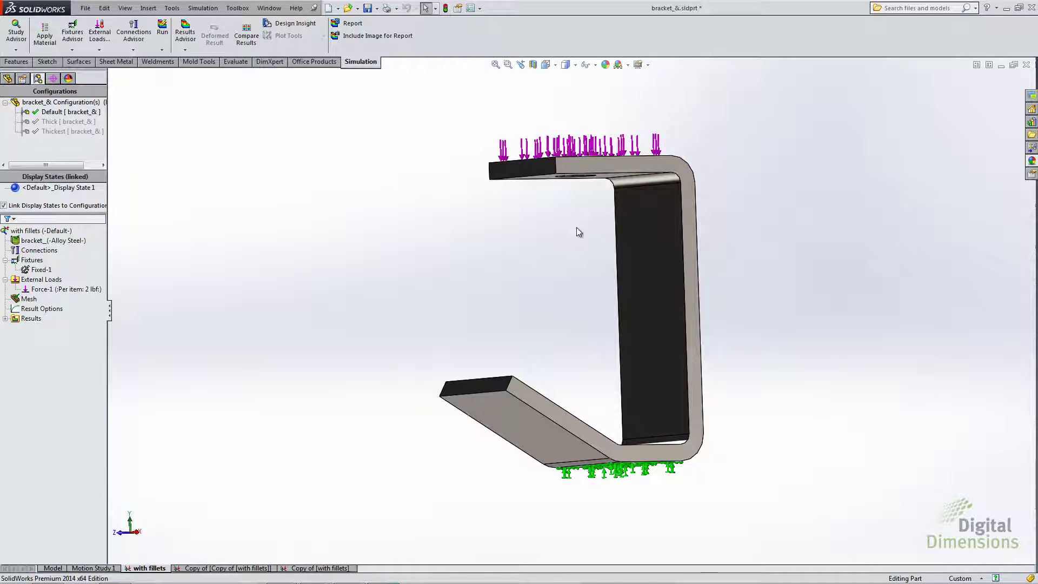
{"action": "middle_click_drag", "start_coordinate": [577, 229], "coordinate": [461, 274]}
{"action": "double_click", "coordinate": [45, 123]}
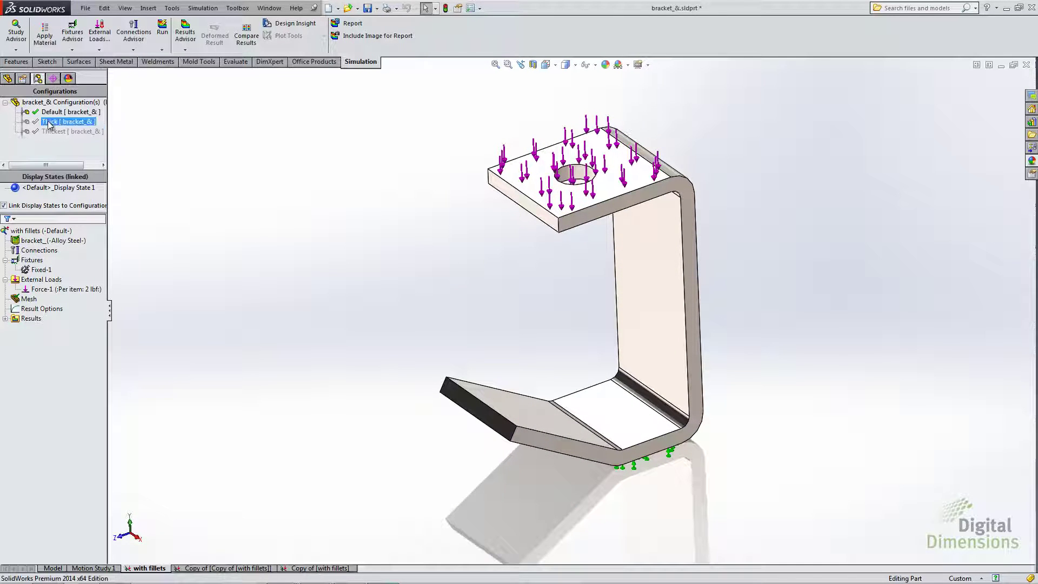
{"action": "double_click", "coordinate": [48, 129]}
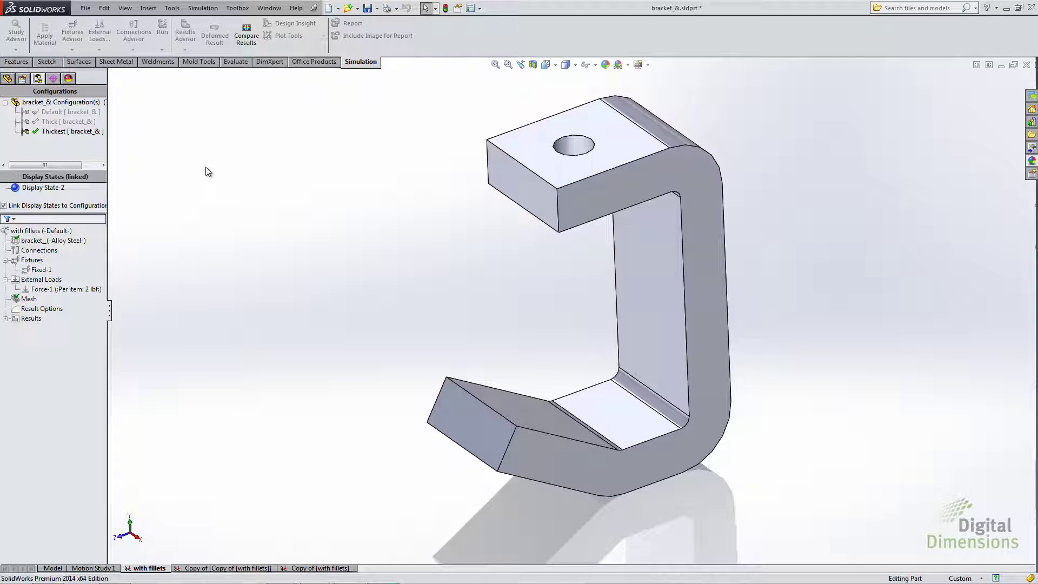
Compare the Stress1 von Mises plots from all studies in all configurations, and move the comparison window to the centre of the views
{"action": "left_click", "coordinate": [245, 44]}
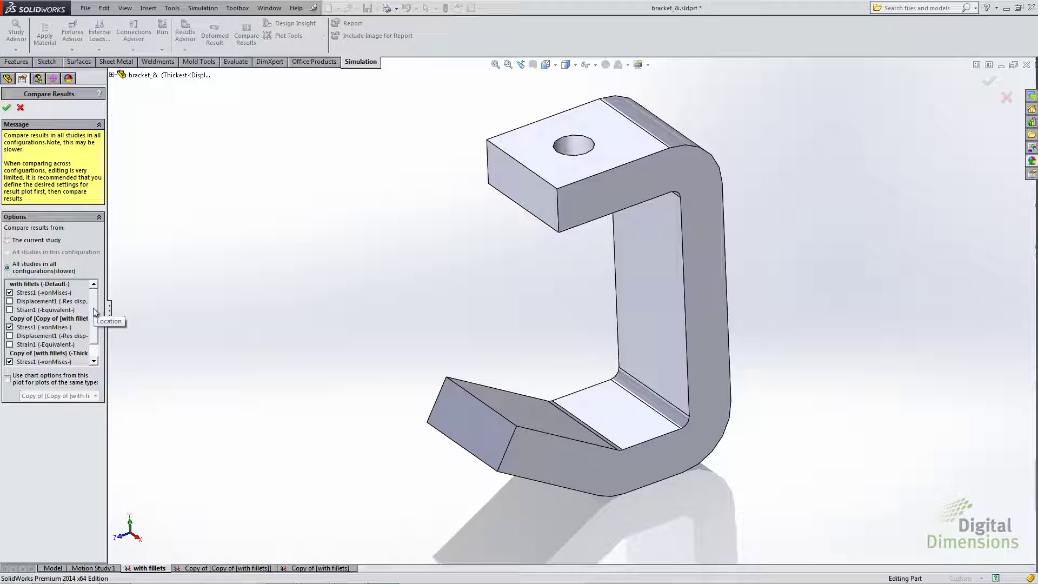
{"action": "scroll", "coordinate": [92, 335], "scroll_direction": "down", "scroll_amount": 1}
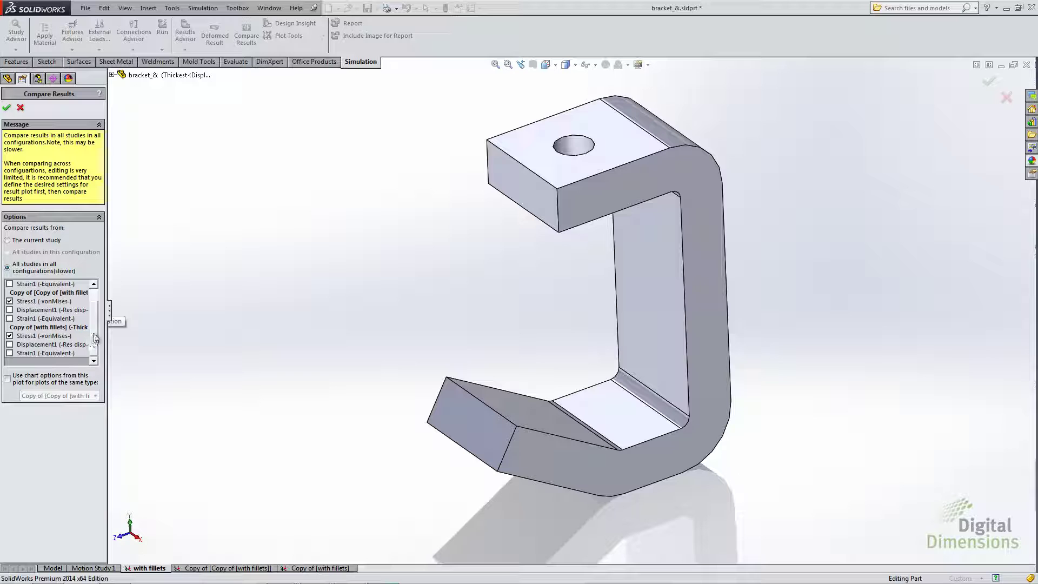
{"action": "scroll", "coordinate": [99, 314], "scroll_direction": "up", "scroll_amount": 1}
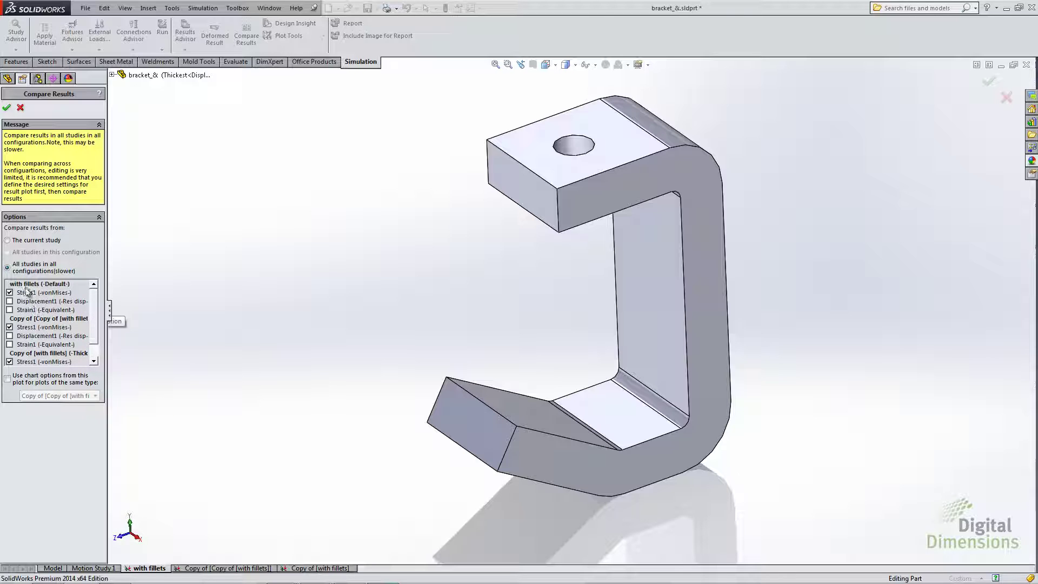
{"action": "left_click_drag", "start_coordinate": [93, 327], "coordinate": [94, 305]}
{"action": "left_click", "coordinate": [7, 108]}
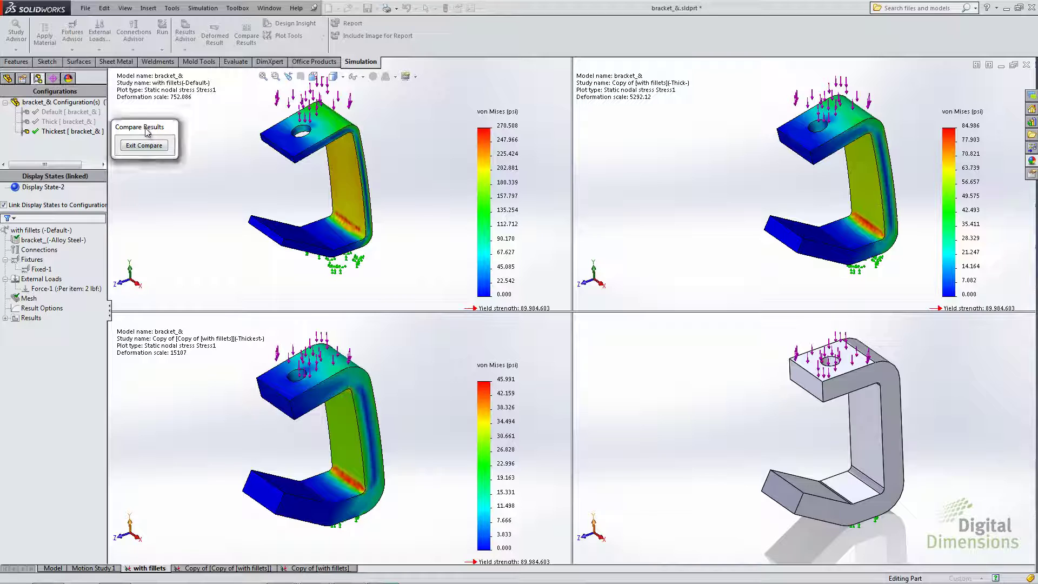
{"action": "left_click_drag", "start_coordinate": [145, 128], "coordinate": [625, 351]}
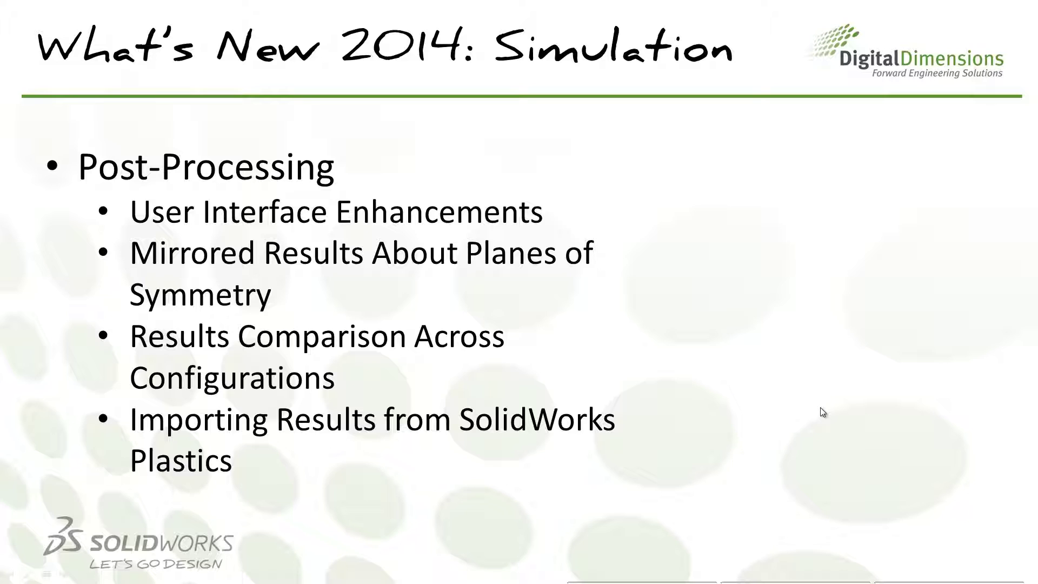
Switch to the cup part and create a new Nonlinear study
{"action": "key", "text": "alt+Tab"}
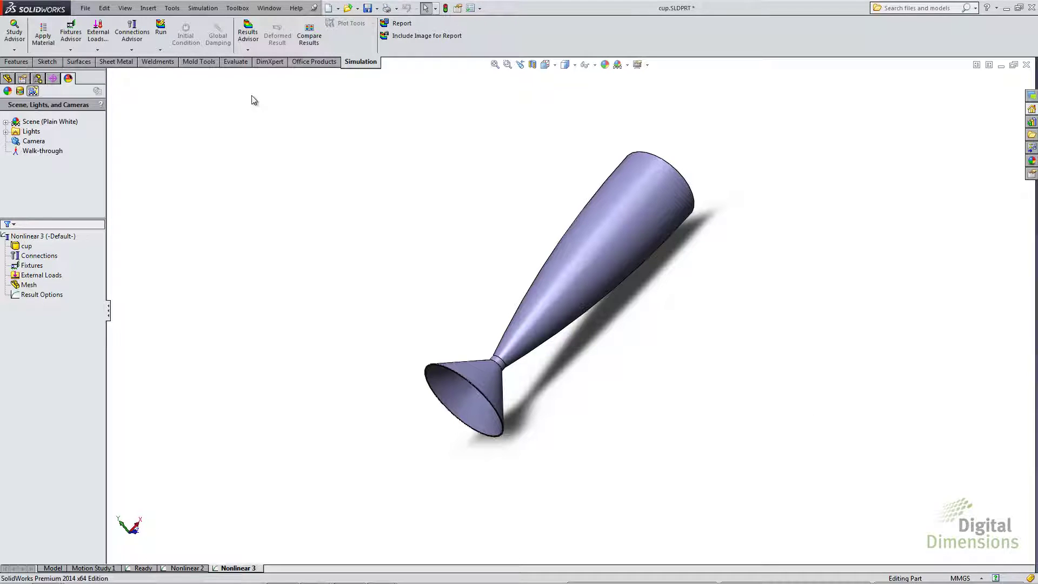
{"action": "left_click", "coordinate": [203, 8]}
{"action": "left_click", "coordinate": [207, 23]}
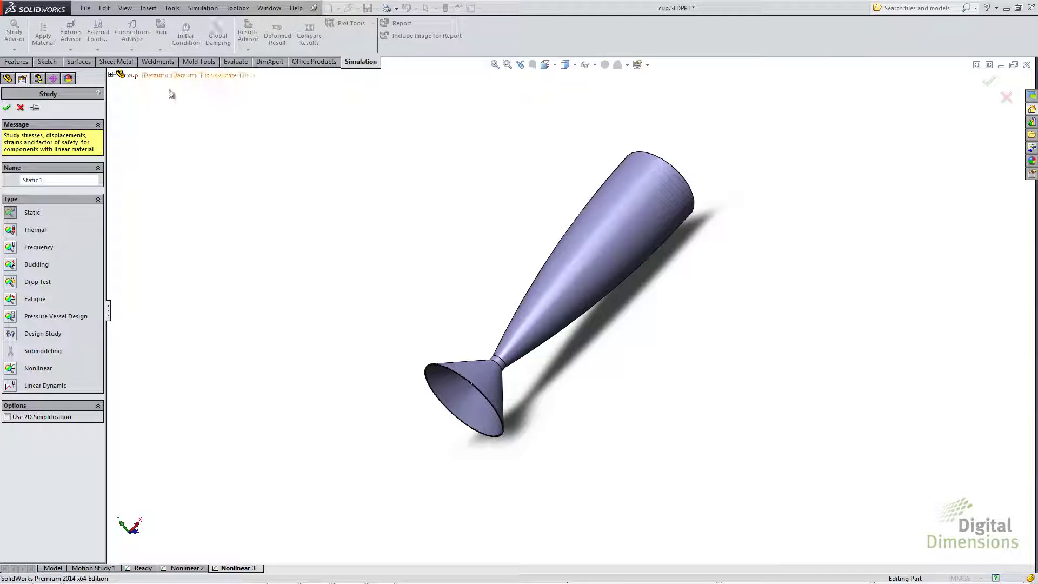
{"action": "left_click", "coordinate": [13, 368]}
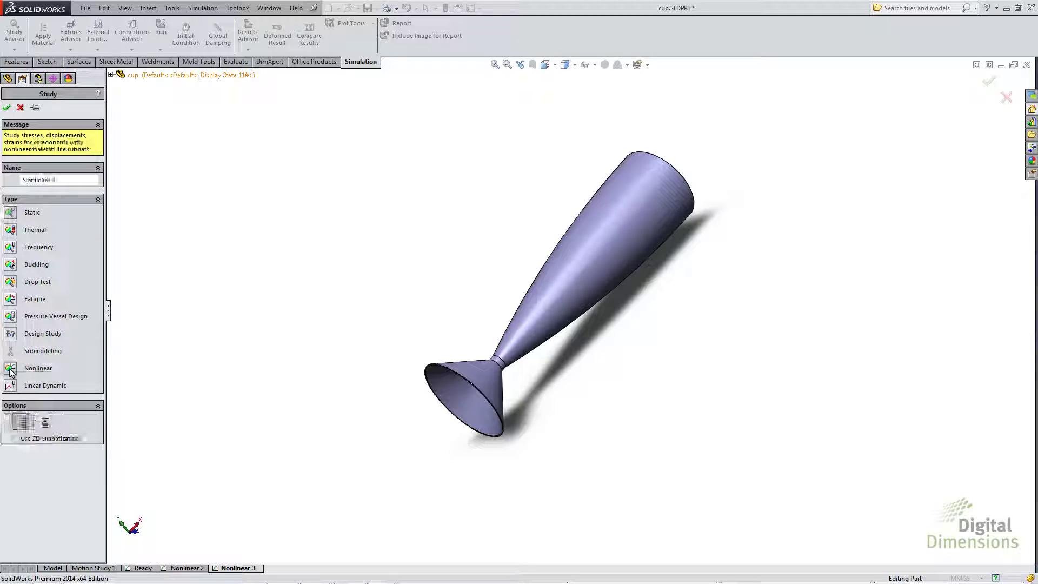
{"action": "left_click", "coordinate": [7, 108]}
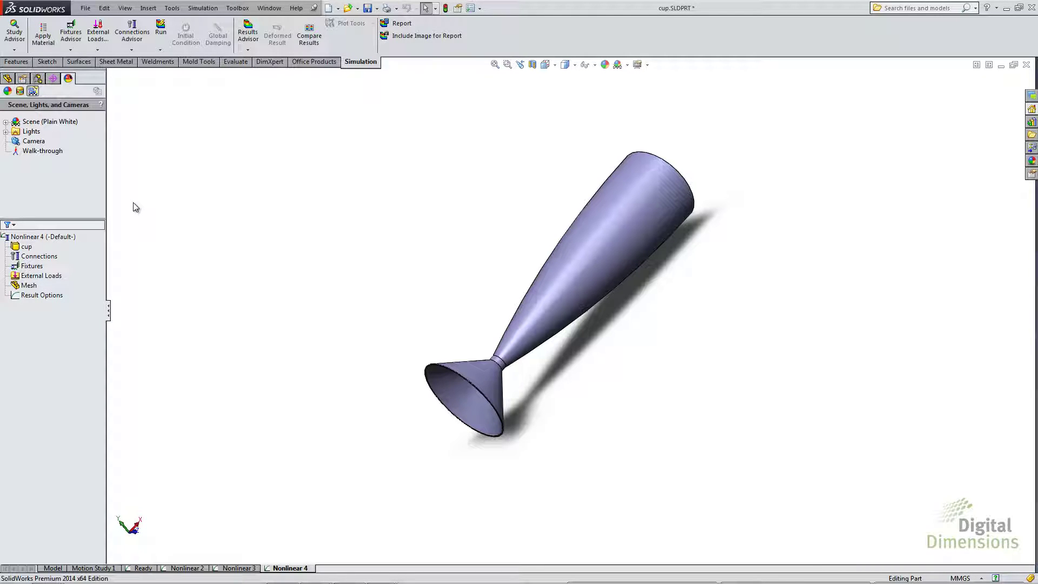
Import in-mold stresses from inmold_stresses.POE into the Nonlinear 4 study, including the material from SolidWorks Plastics
{"action": "right_click", "coordinate": [36, 236]}
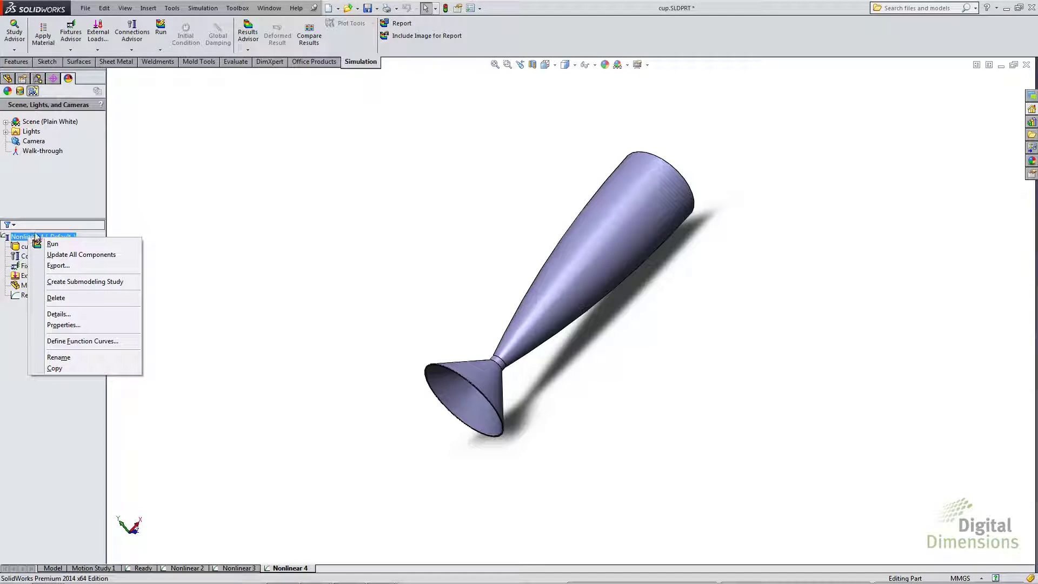
{"action": "left_click", "coordinate": [64, 324]}
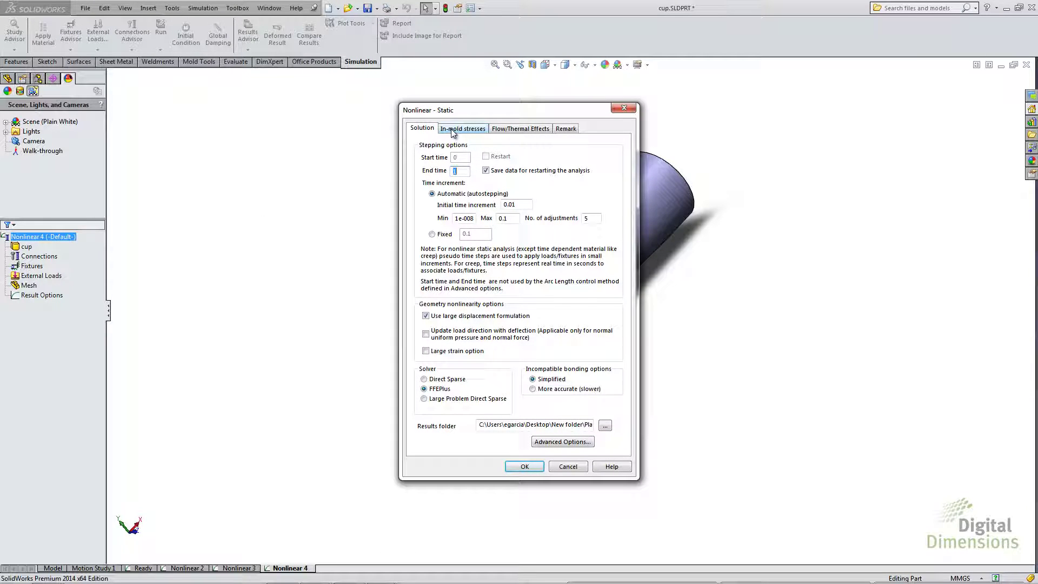
{"action": "left_click", "coordinate": [454, 131]}
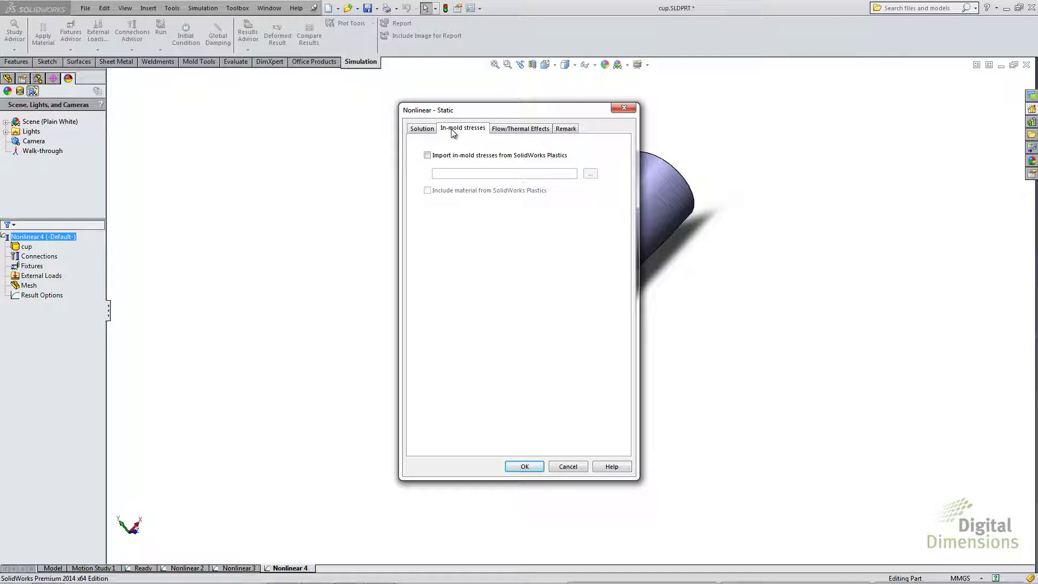
{"action": "left_click", "coordinate": [428, 156]}
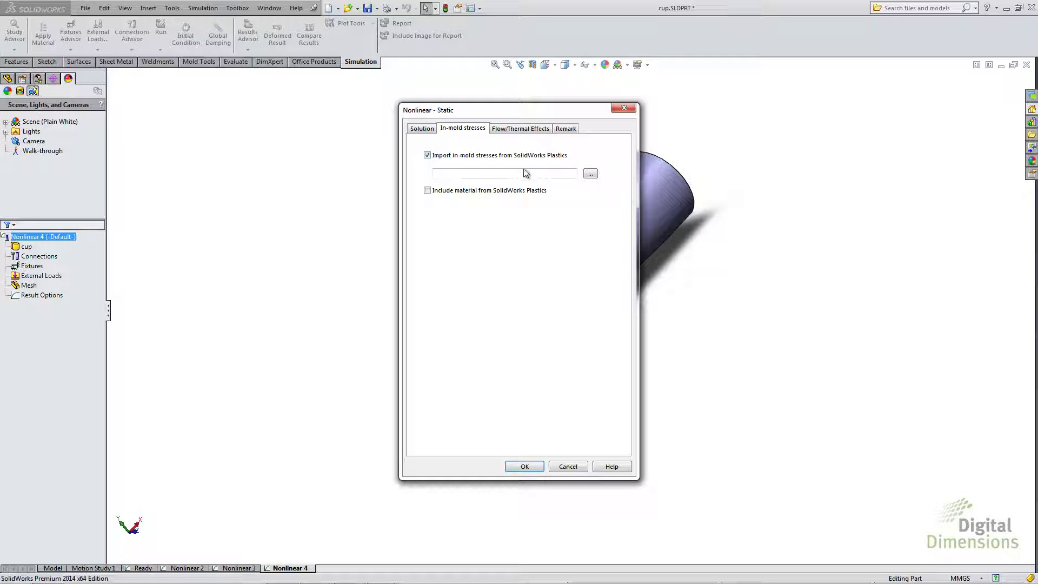
{"action": "left_click", "coordinate": [591, 174]}
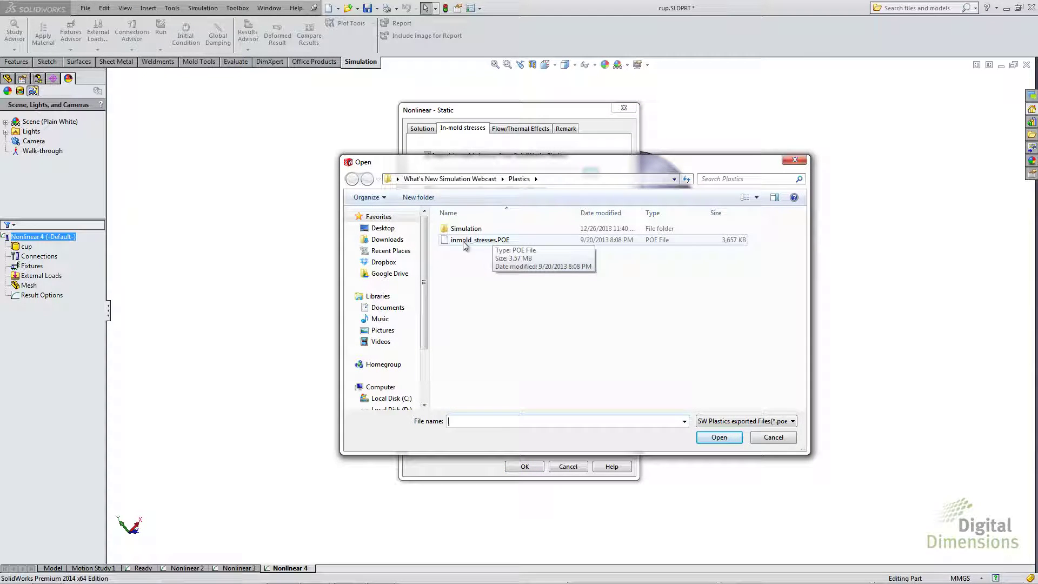
{"action": "left_click", "coordinate": [474, 242]}
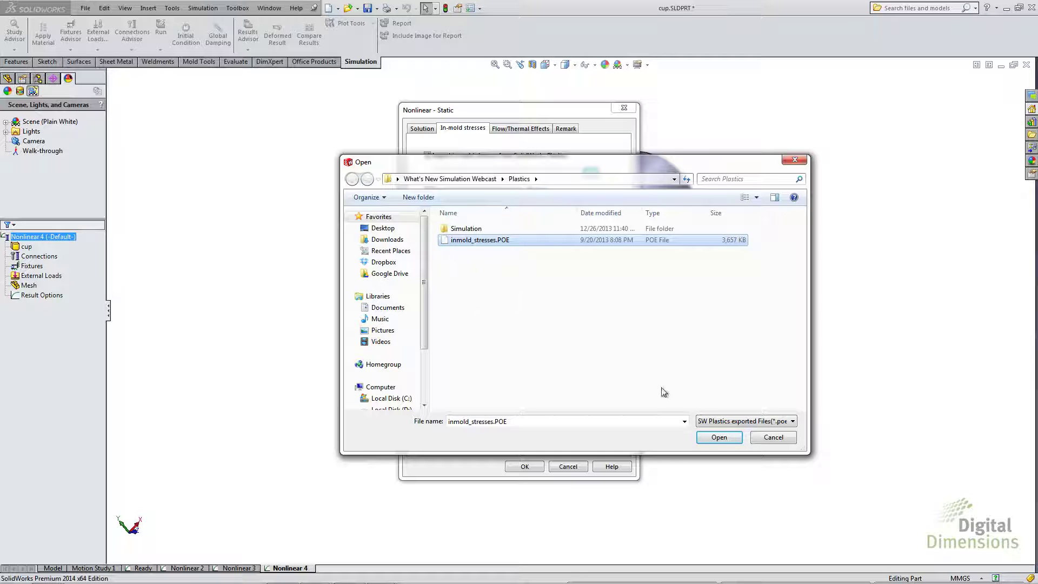
{"action": "left_click", "coordinate": [704, 438]}
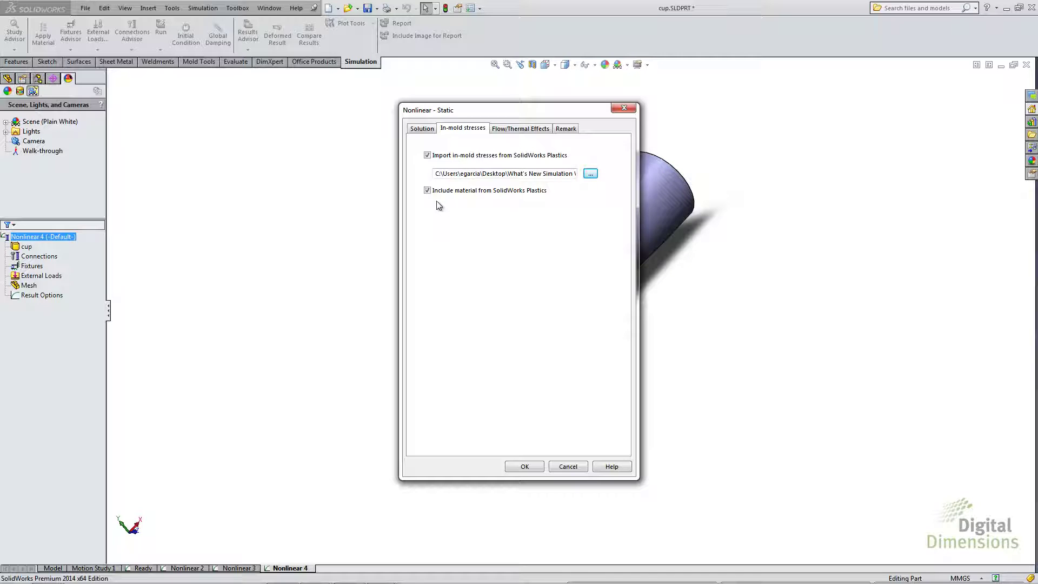
{"action": "left_click", "coordinate": [523, 467]}
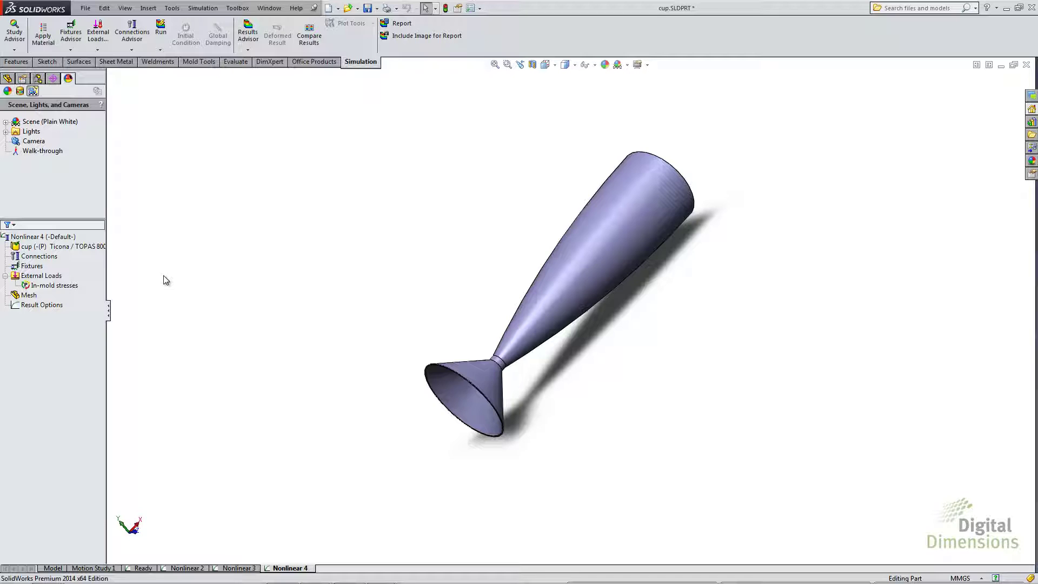
Mesh the cup and run the Nonlinear 4 study
{"action": "left_click", "coordinate": [29, 295]}
{"action": "left_click", "coordinate": [139, 293]}
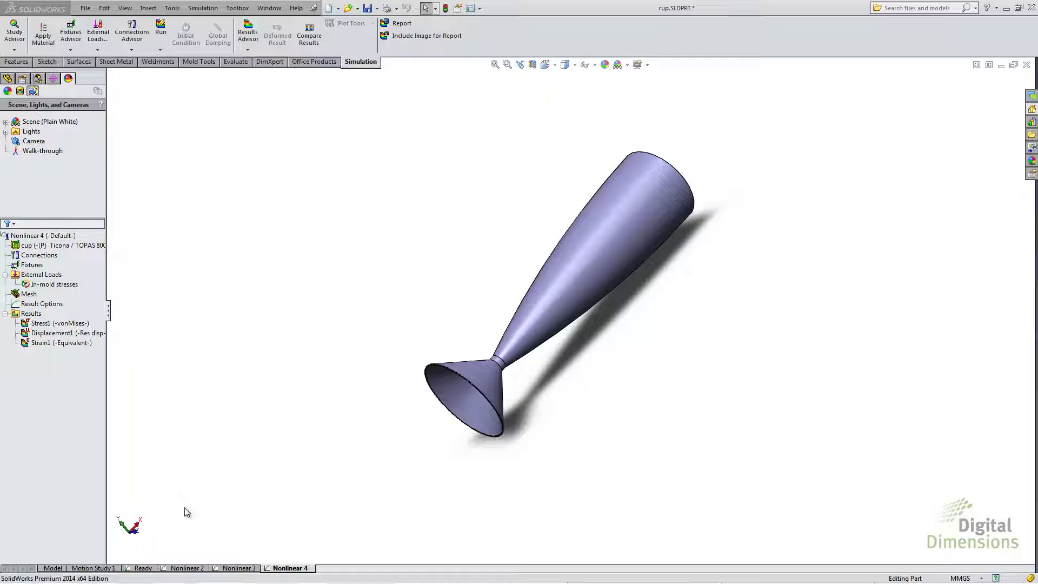
Switch to the Nonlinear 2 study and show its von Mises stress plot
{"action": "left_click", "coordinate": [188, 569]}
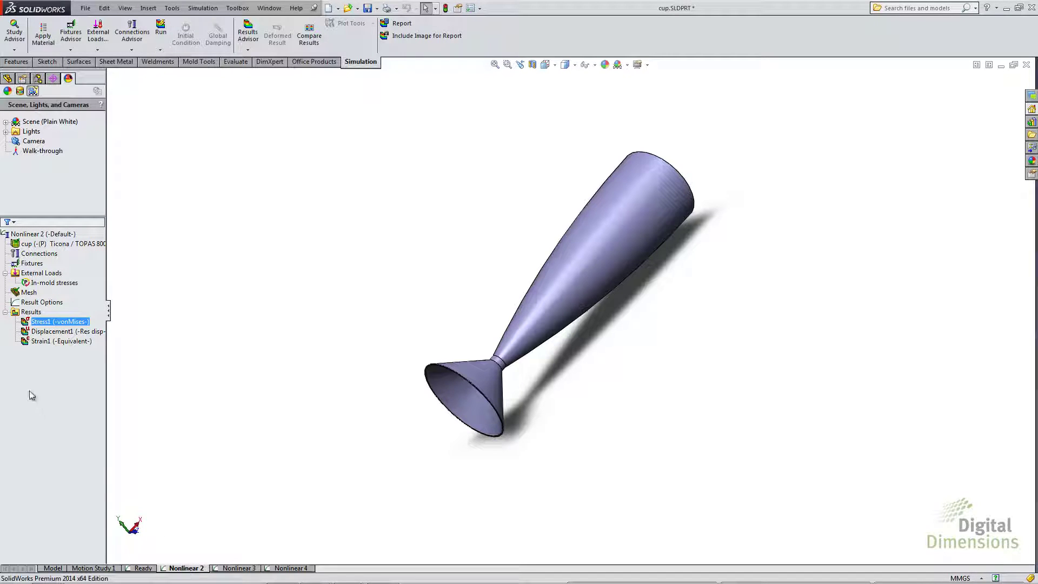
{"action": "left_click", "coordinate": [41, 322]}
{"action": "right_click", "coordinate": [41, 323]}
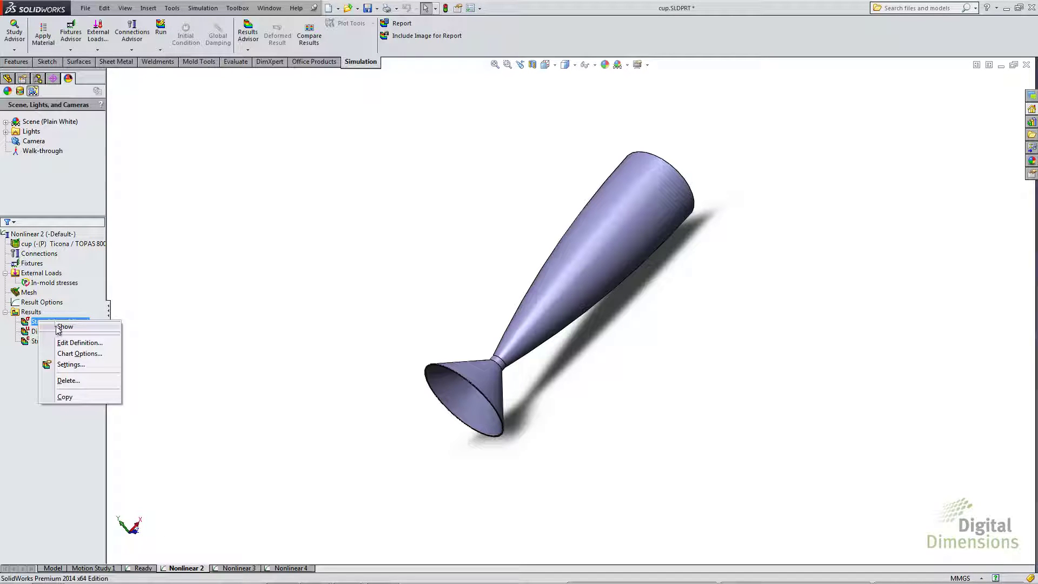
{"action": "left_click", "coordinate": [61, 330]}
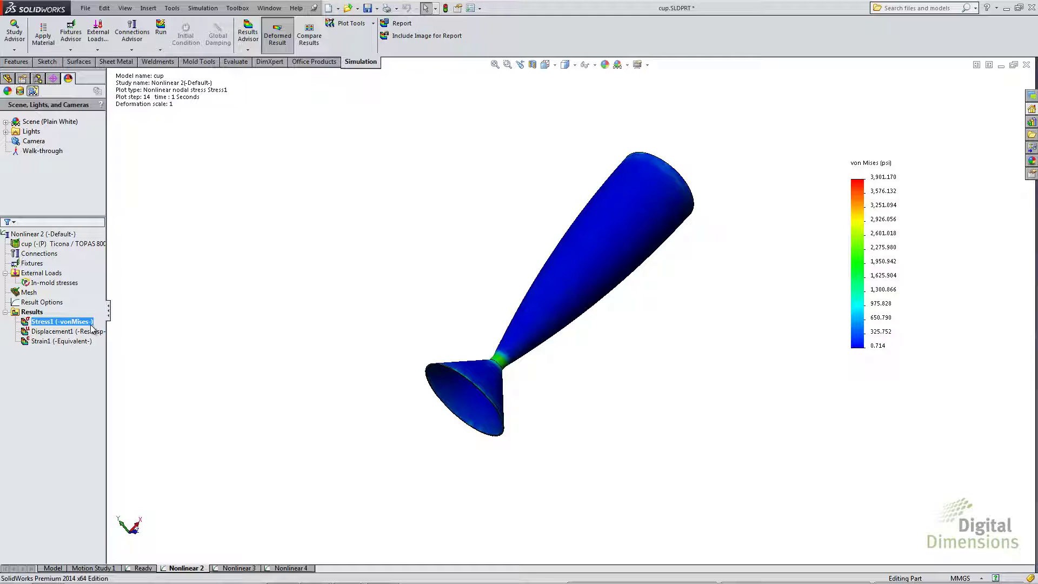
Show the resultant displacement plot of the Nonlinear 2 study and play its animation
{"action": "double_click", "coordinate": [37, 331]}
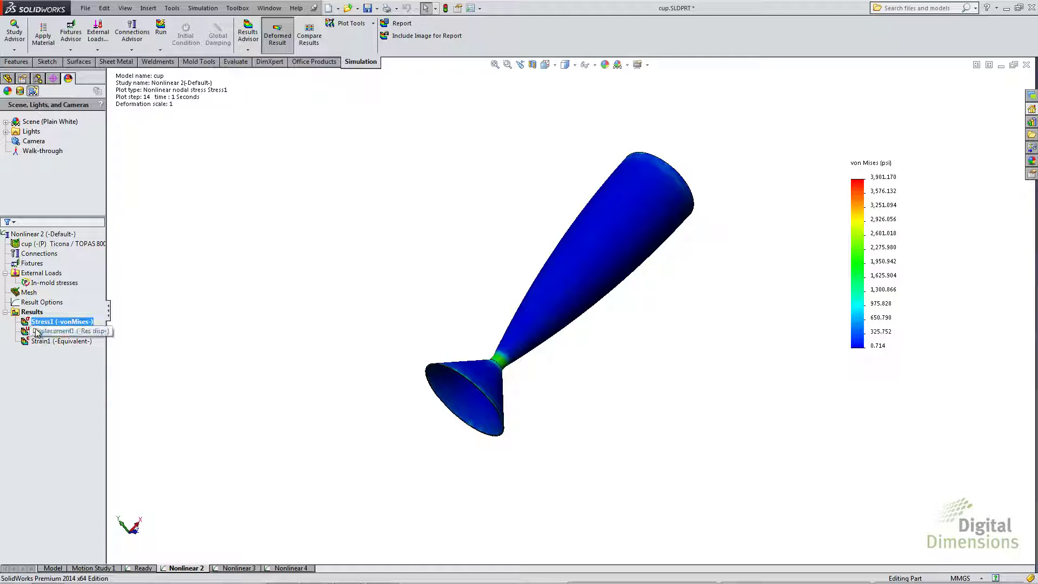
{"action": "right_click", "coordinate": [37, 331]}
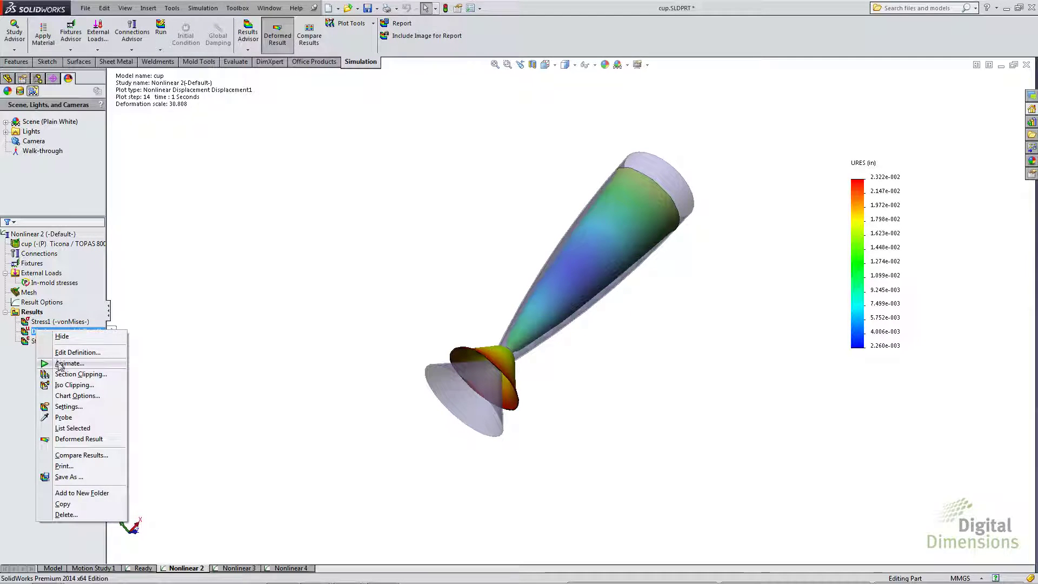
{"action": "left_click", "coordinate": [54, 363]}
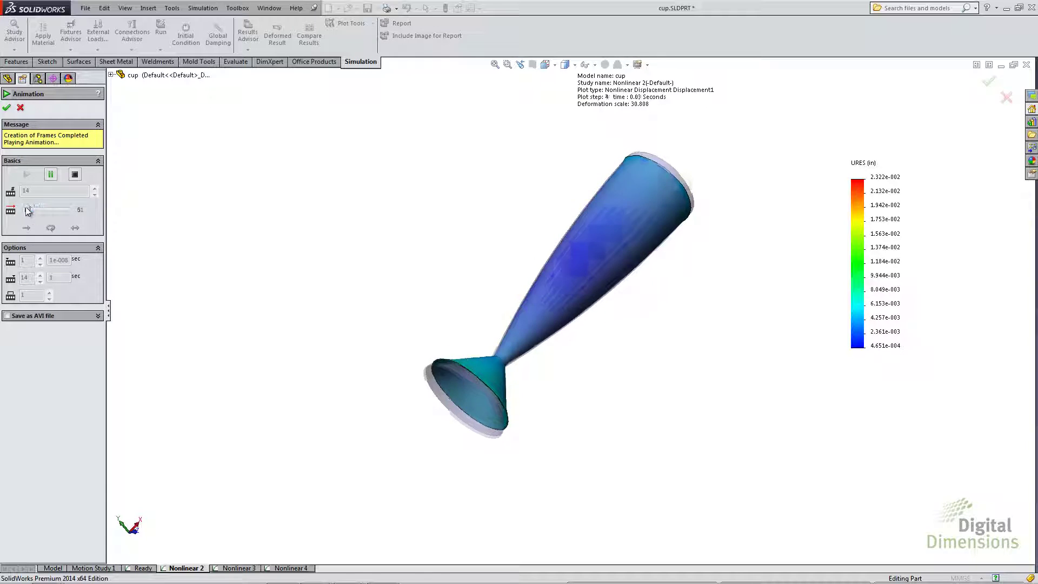
{"action": "left_click", "coordinate": [7, 109]}
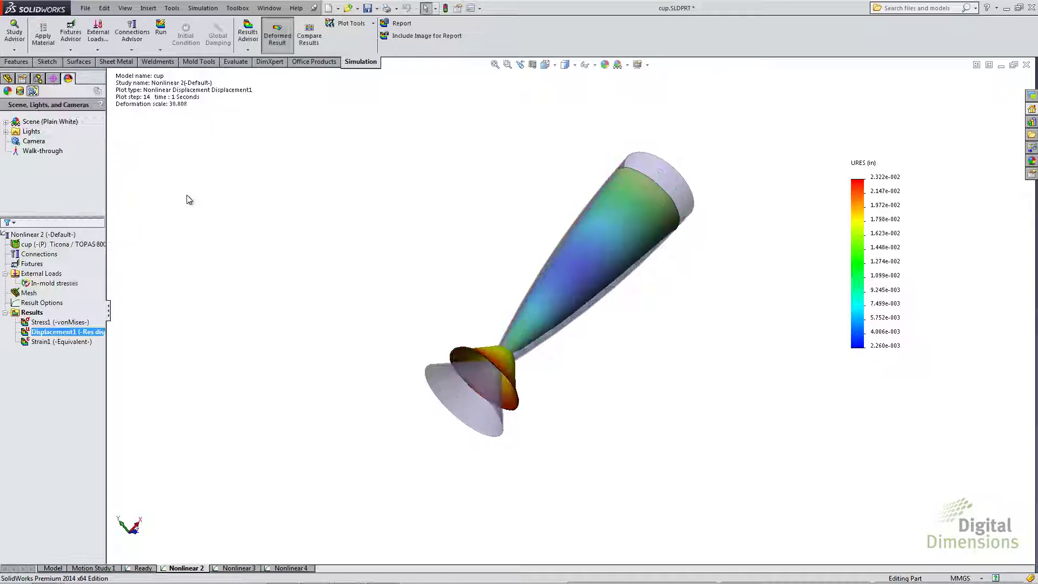